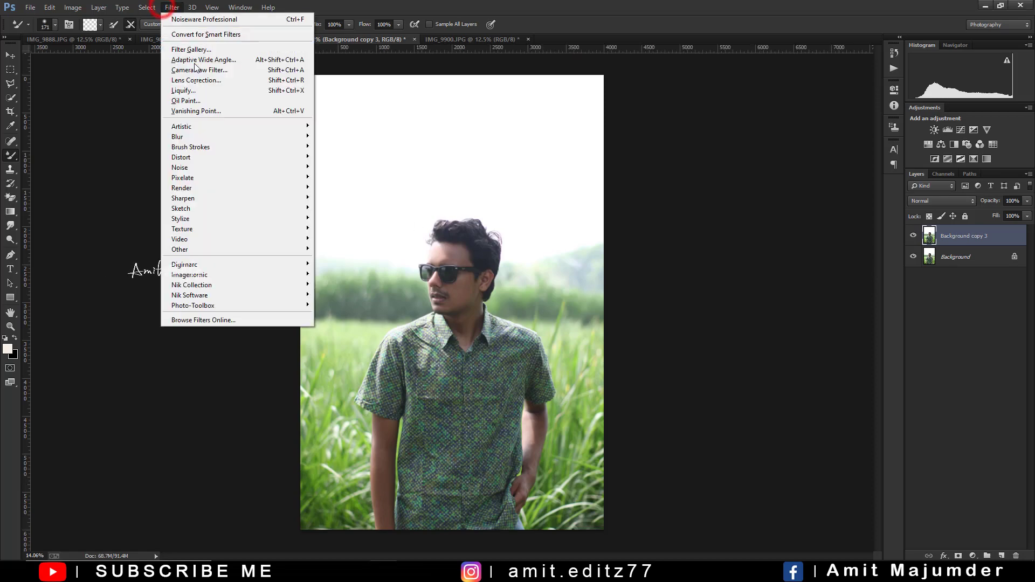
Launch the Camera Raw Filter on the duplicated field portrait layer
click(196, 69)
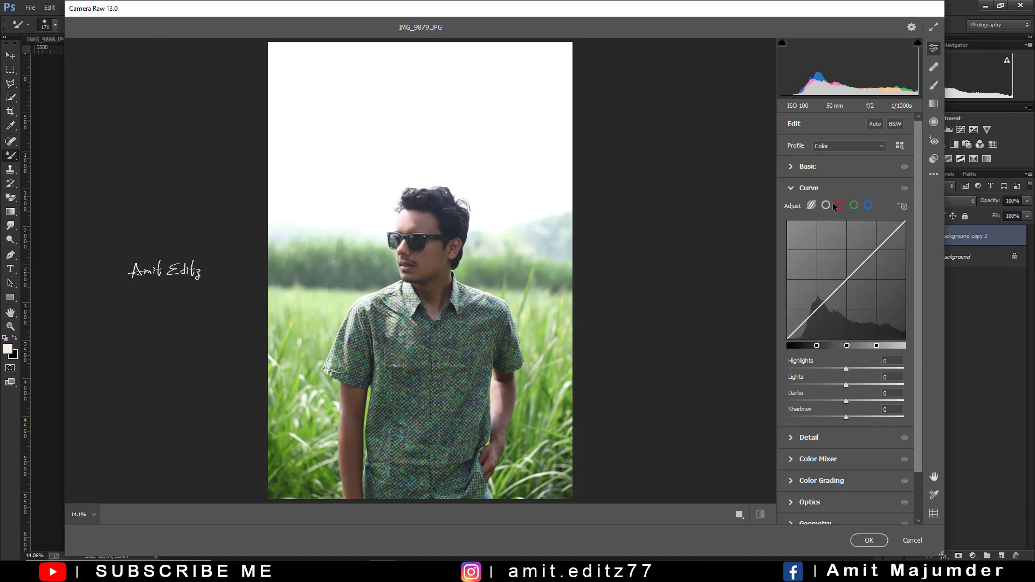
Raise contrast, lower highlights, and set Yellows, Greens and Aquas saturation to -100
click(808, 166)
mouse_move(845, 268)
mouse_down()
mouse_move(855, 268)
mouse_move(819, 280)
mouse_move(857, 299)
mouse_move(853, 332)
mouse_up()
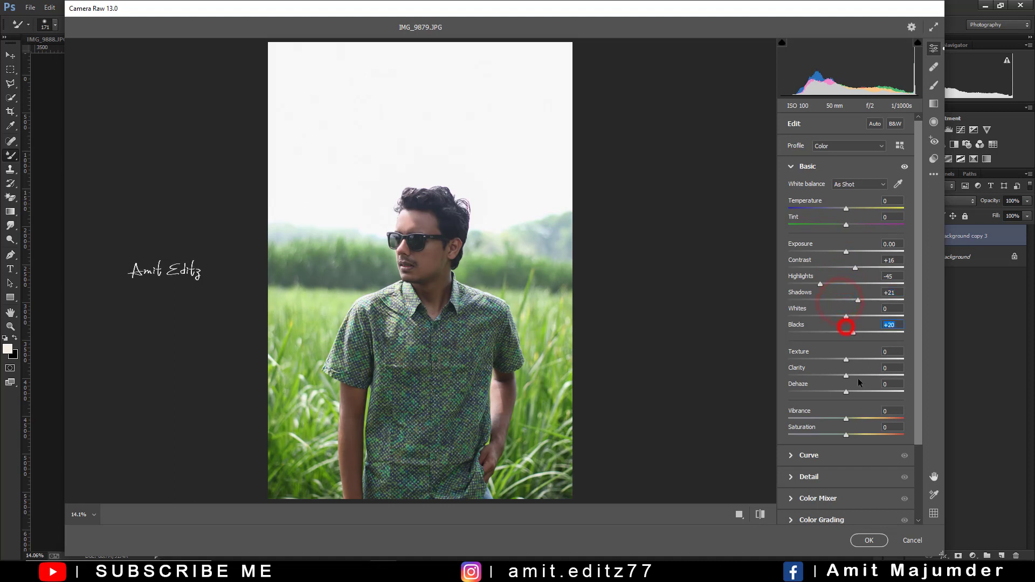
click(839, 499)
click(822, 264)
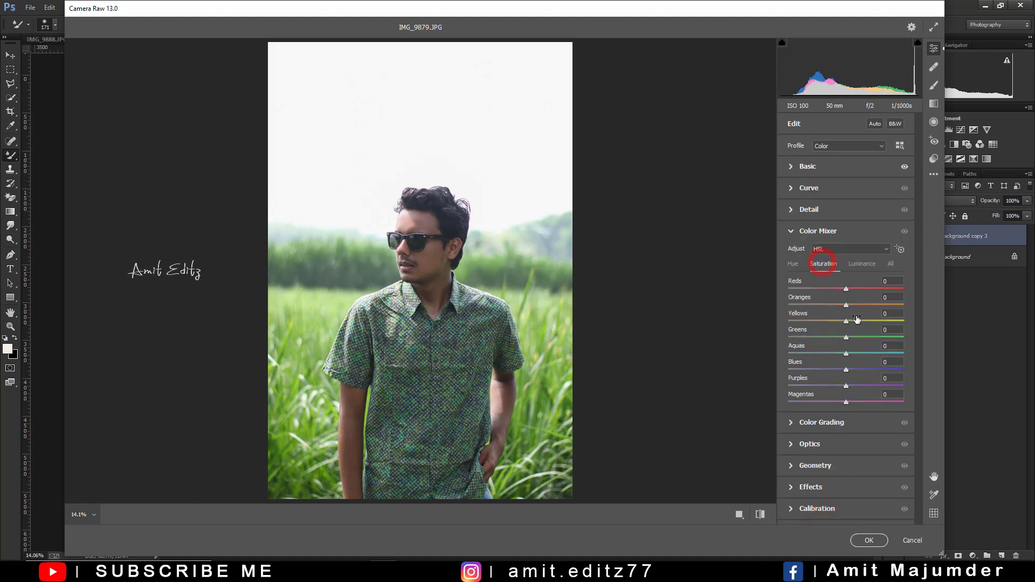
drag(846, 320, 789, 322)
drag(850, 332, 788, 337)
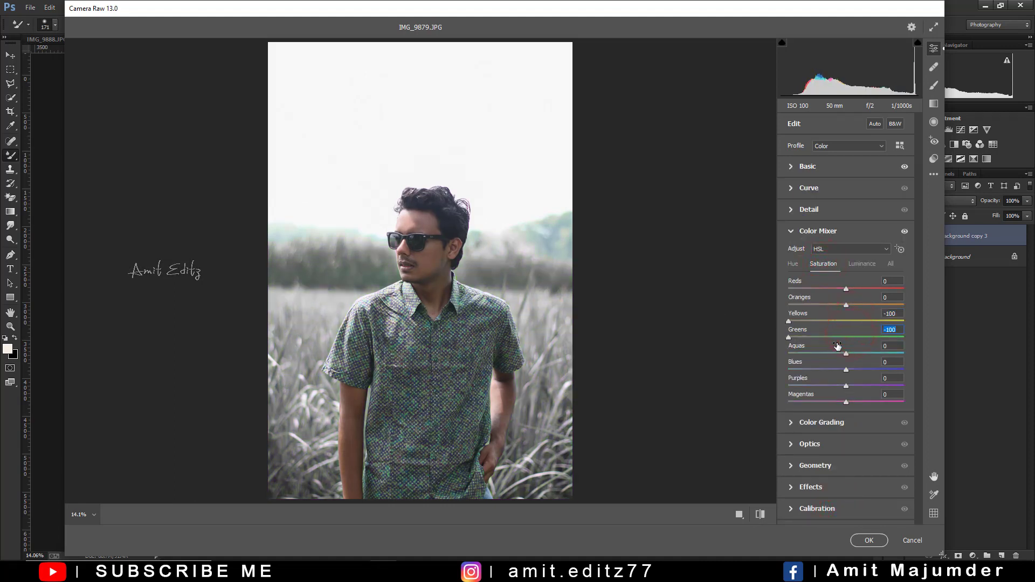
drag(847, 353, 733, 348)
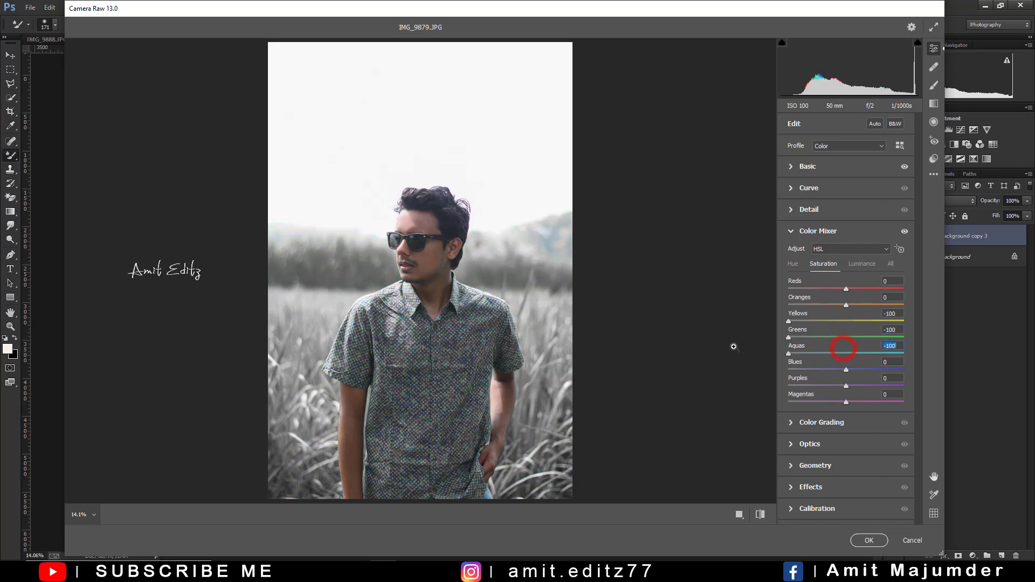
Brighten the Reds and Oranges luminance in the Color Mixer to lift skin tones
click(857, 264)
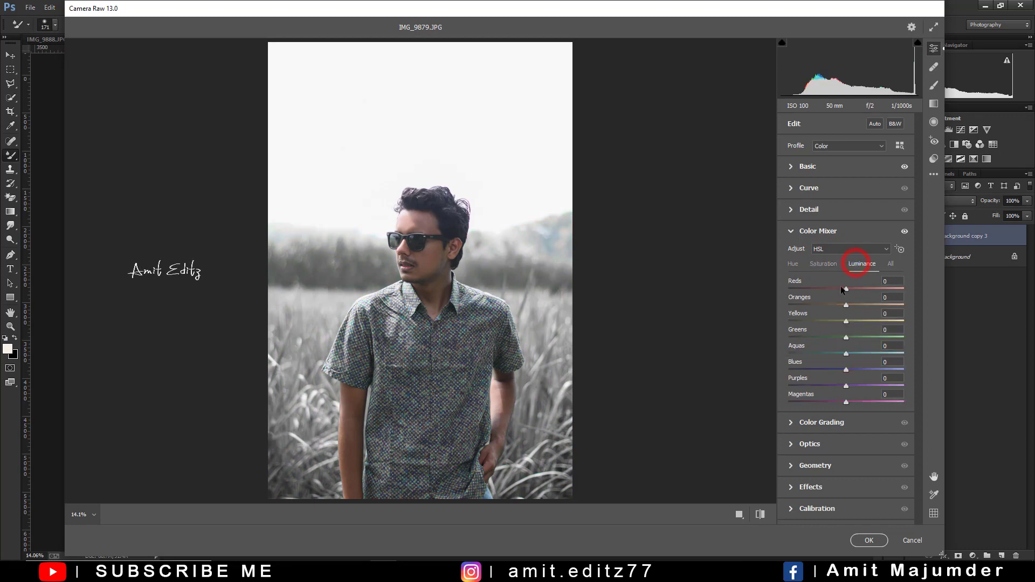
drag(894, 308, 896, 307)
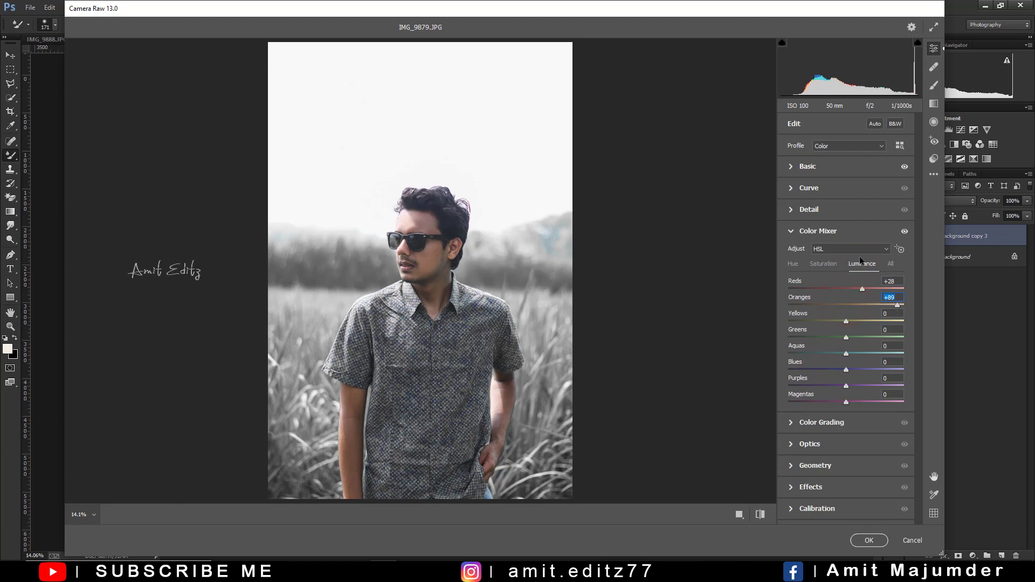
click(831, 188)
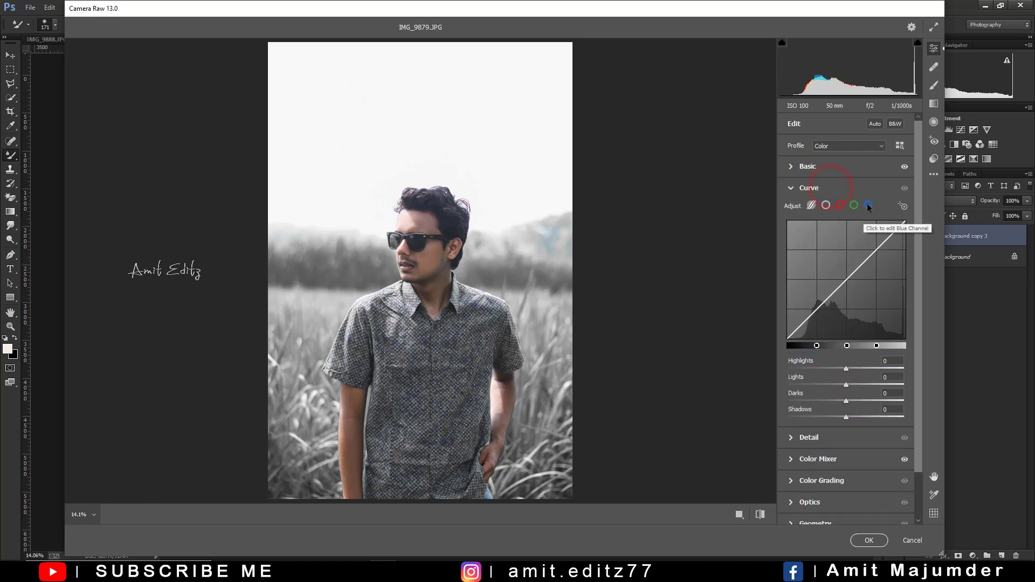
Bend the Blue curve up, then shape the Green curve with highlight, midtone and shadow points
click(868, 205)
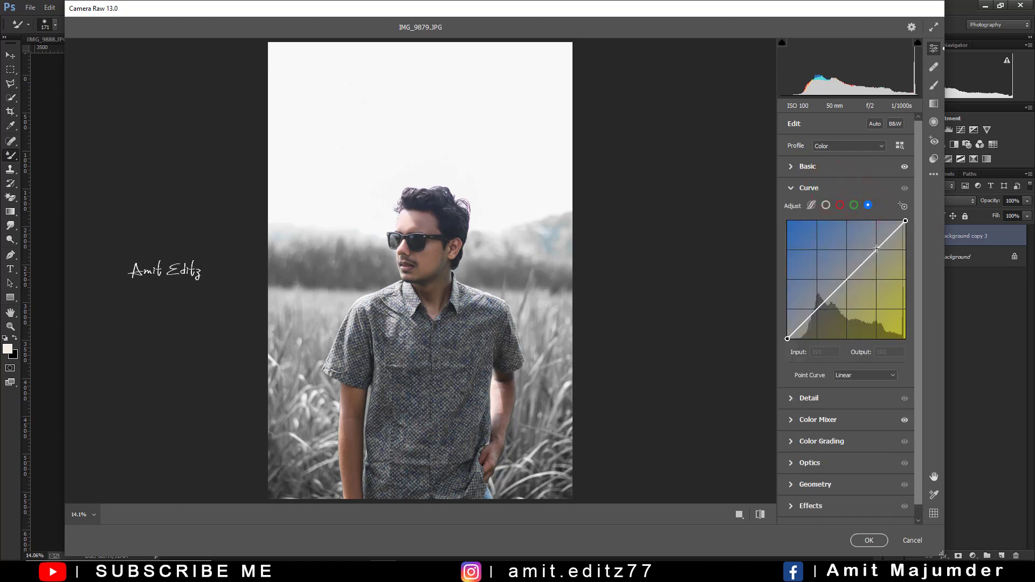
drag(876, 250, 789, 330)
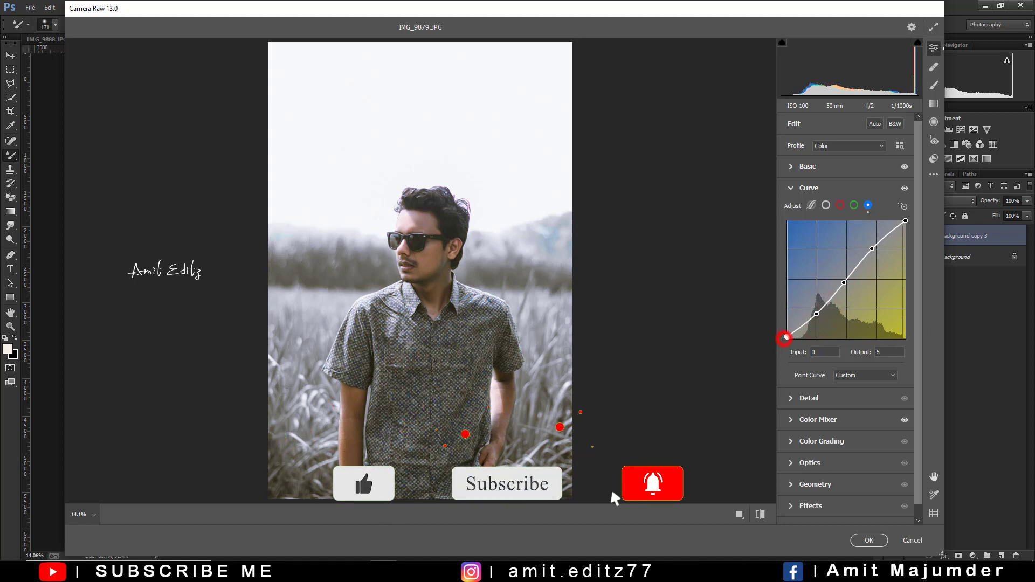
click(854, 205)
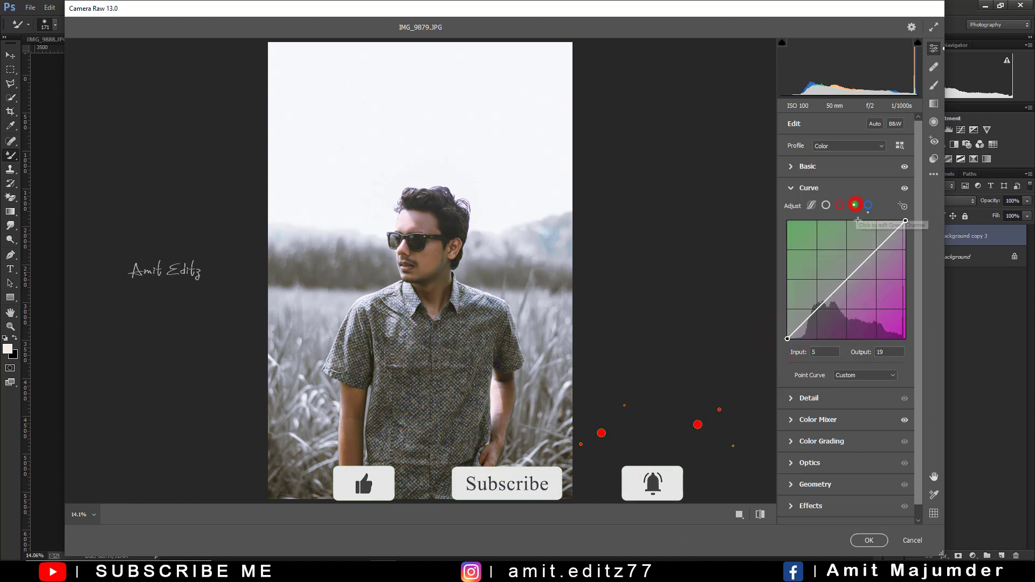
drag(875, 252, 875, 248)
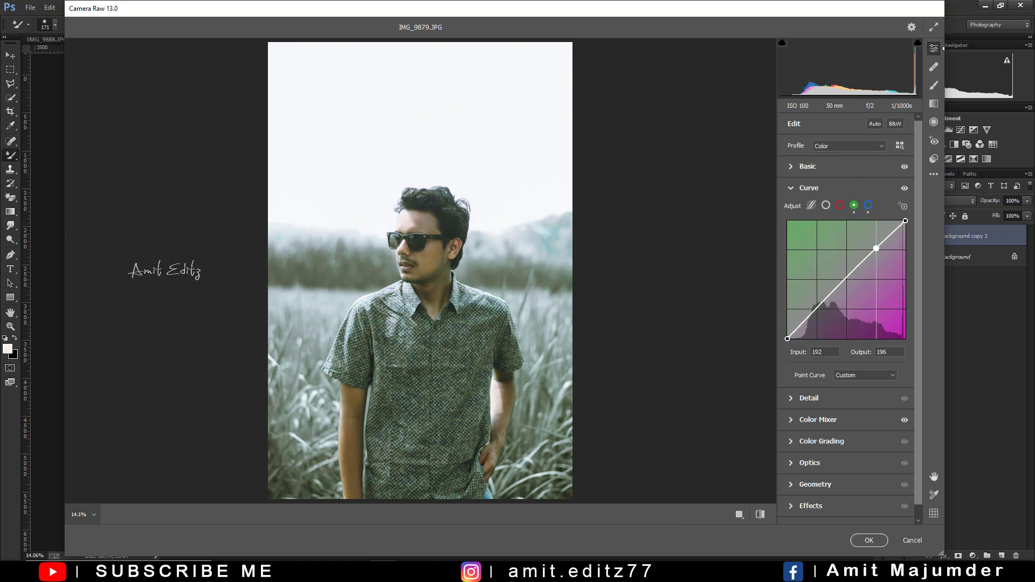
click(844, 279)
drag(843, 279, 843, 283)
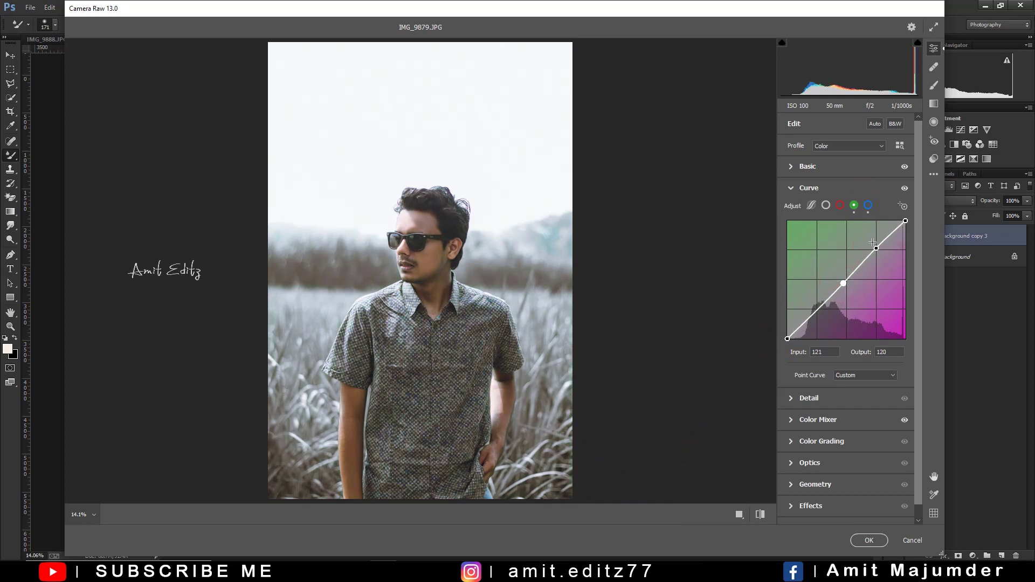
drag(876, 250, 872, 249)
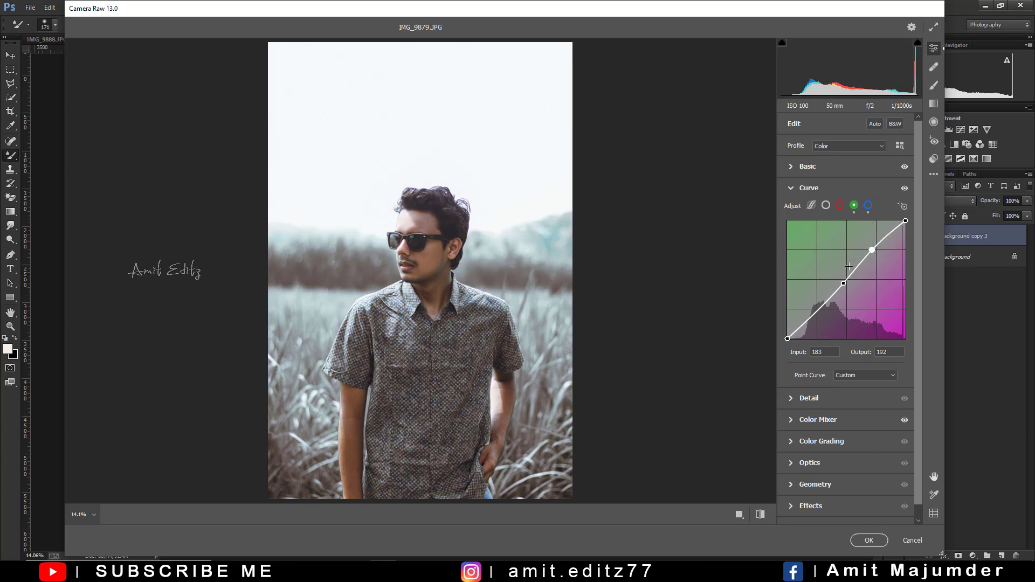
drag(817, 311, 790, 339)
Reshape the Red channel curve with highlight, midtone and shadow points to reduce redness
click(840, 205)
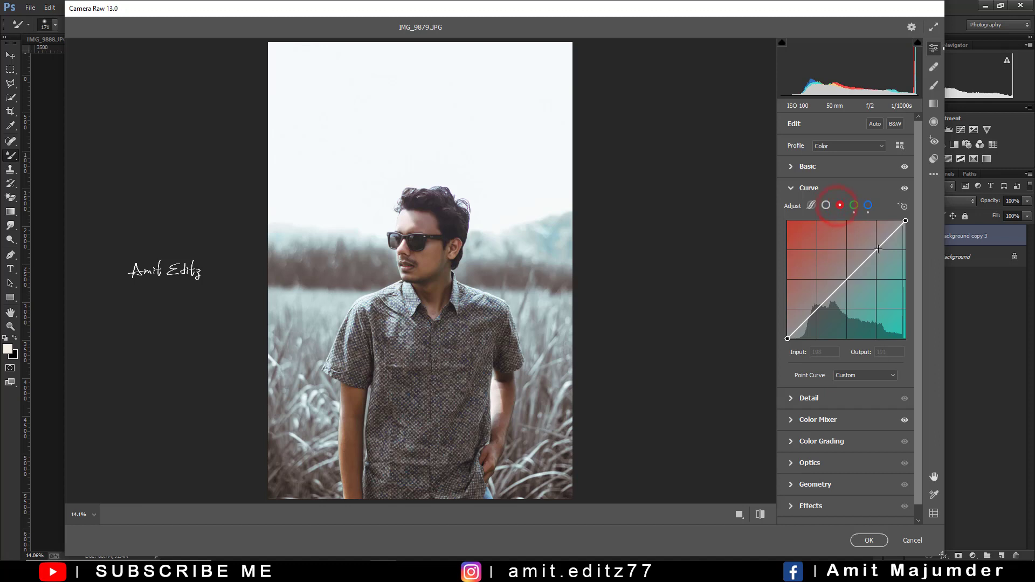
drag(879, 248, 848, 276)
click(848, 273)
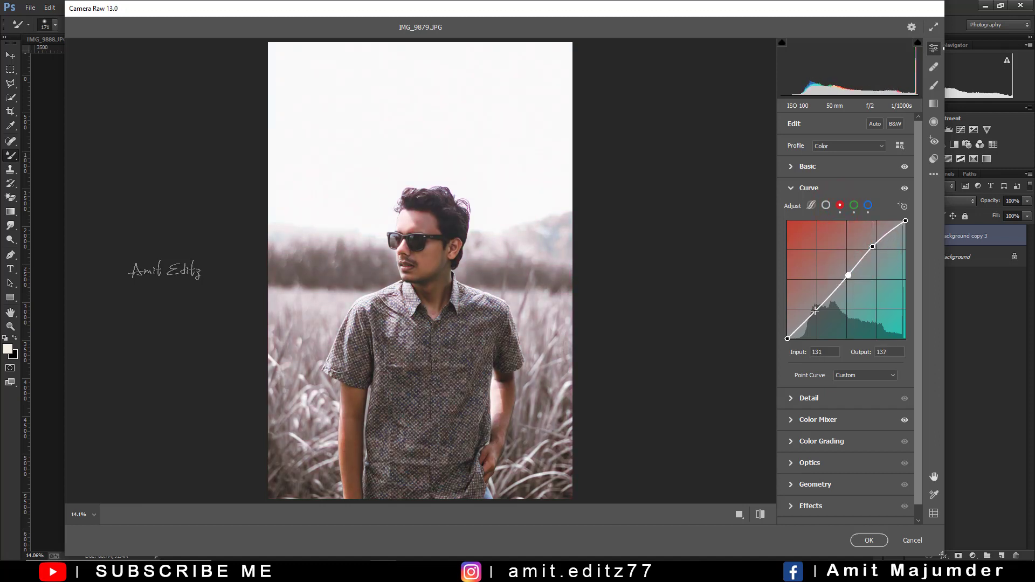
drag(814, 310, 814, 311)
drag(873, 246, 845, 282)
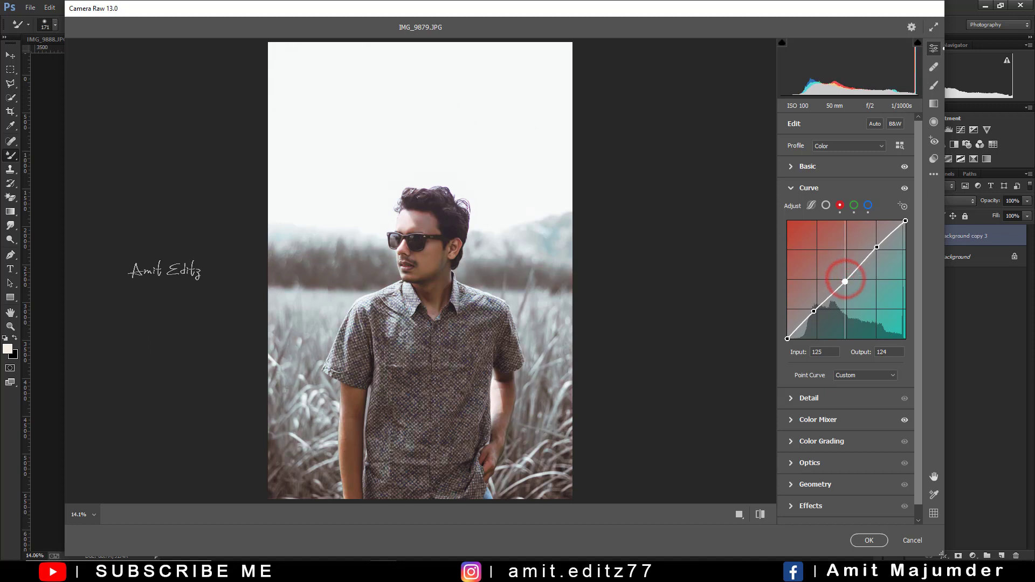
Raise highlights and pull down midtones on the RGB curve for a faded S-shape
click(826, 205)
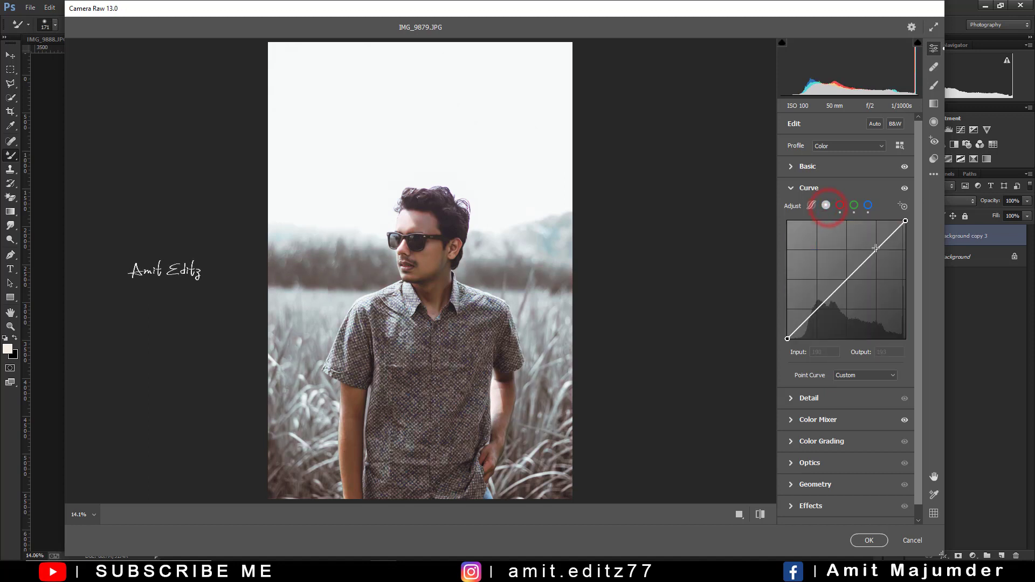
drag(874, 253, 873, 248)
drag(845, 281, 789, 329)
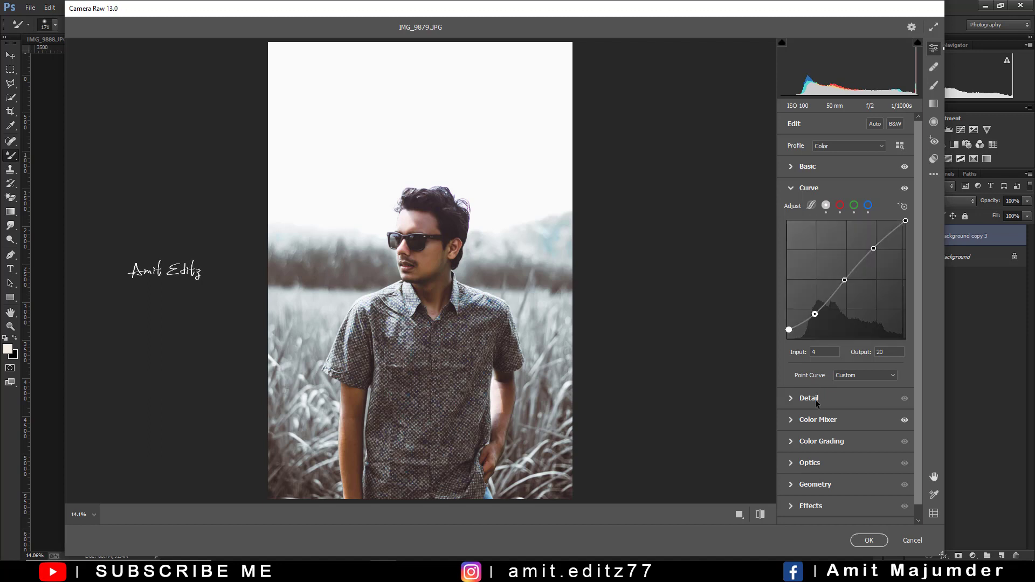
In Calibration, set Green Primary Hue and Saturation and Blue Primary Saturation to +100
scroll(833, 491, down, 1)
click(833, 515)
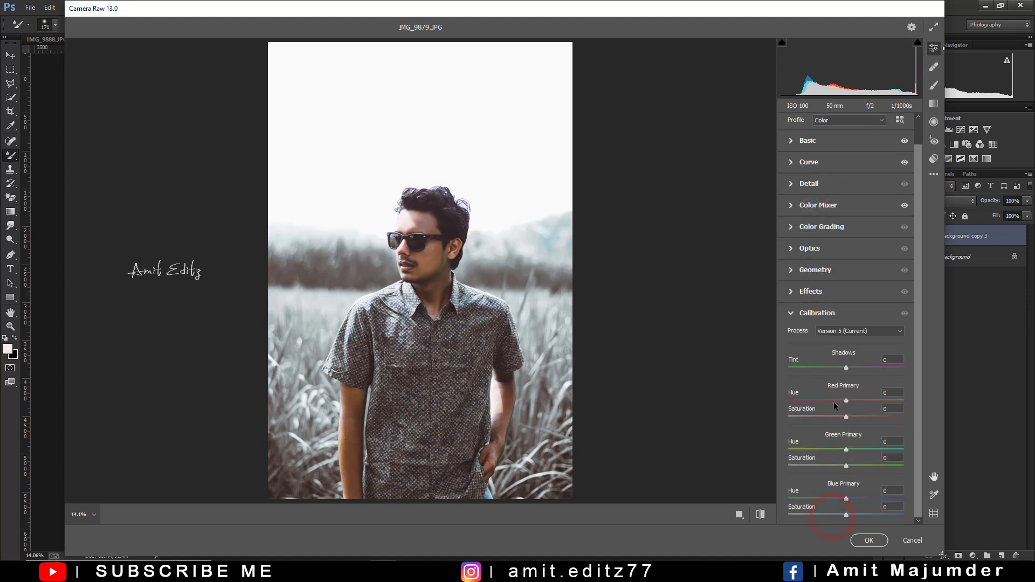
drag(834, 401, 907, 399)
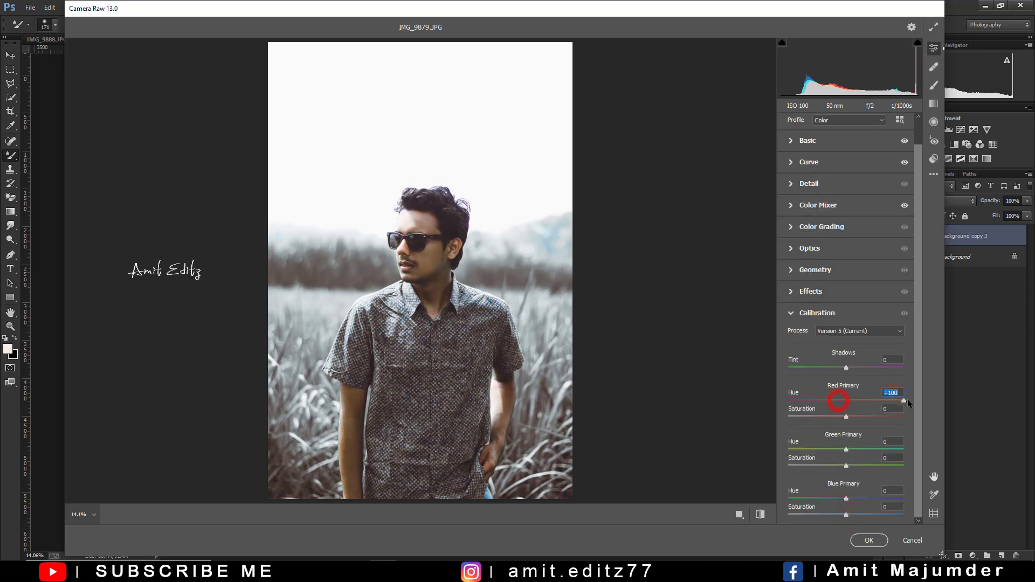
double_click(788, 400)
drag(846, 449, 905, 450)
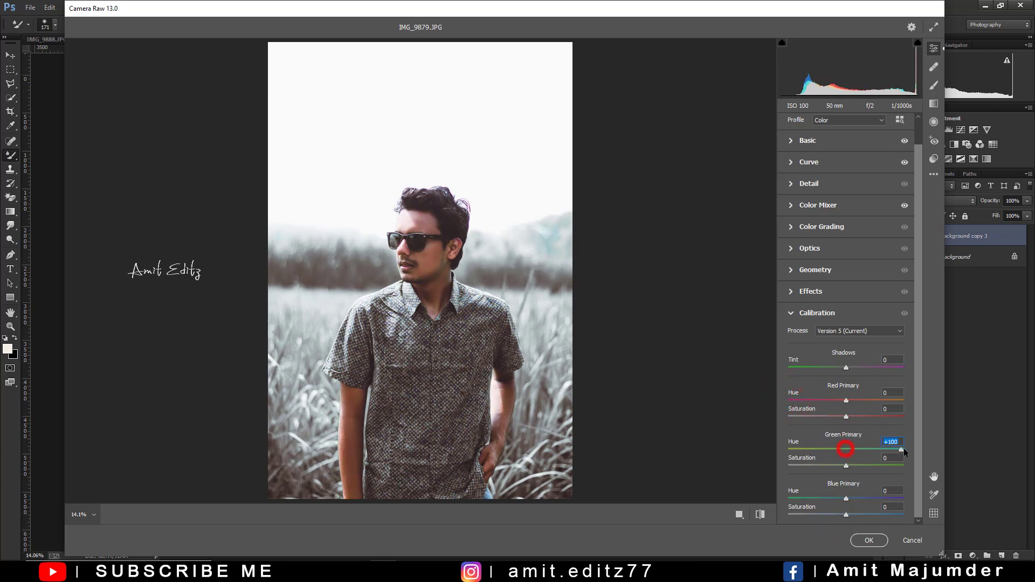
drag(835, 451, 965, 452)
drag(846, 465, 920, 471)
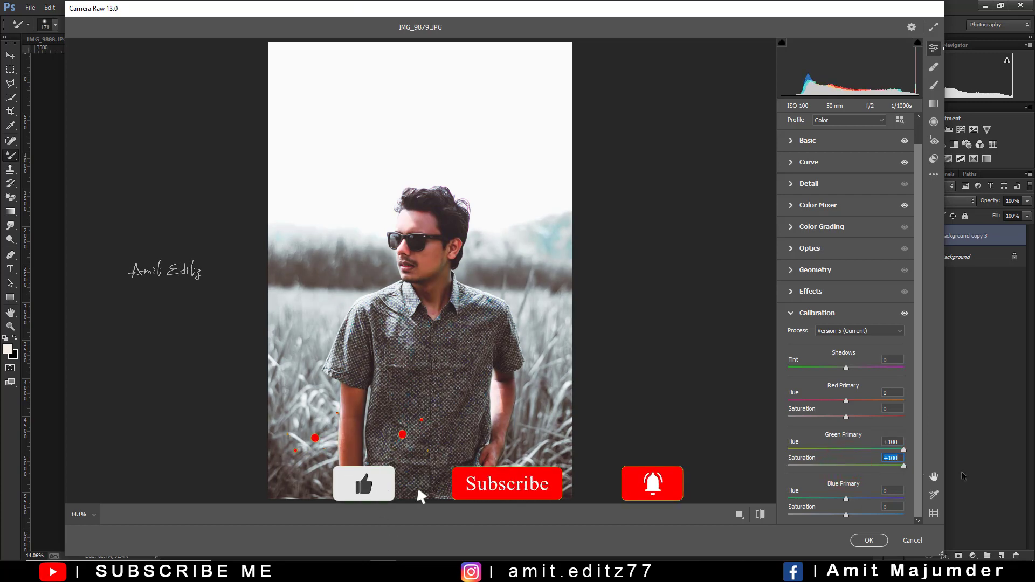
mouse_move(846, 499)
mouse_down()
mouse_move(809, 498)
mouse_move(847, 498)
mouse_up()
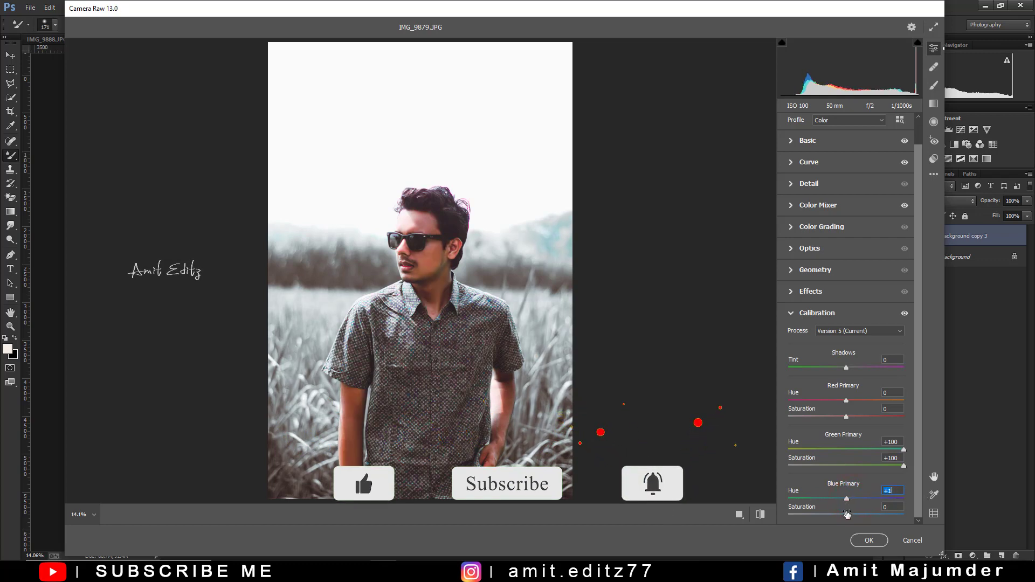
drag(847, 513, 925, 517)
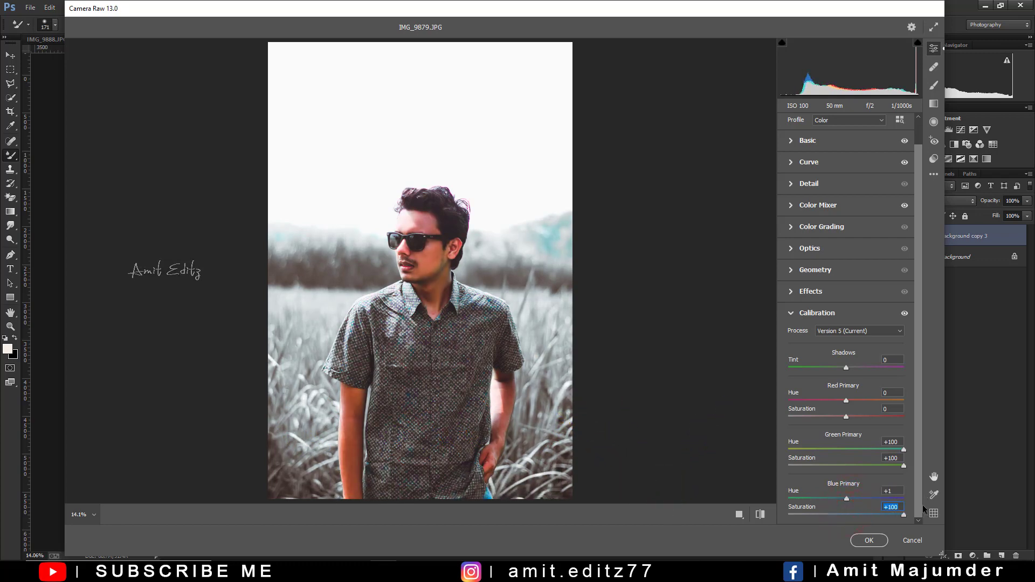
Lower the Reds and Oranges saturation in the Color Mixer
click(838, 206)
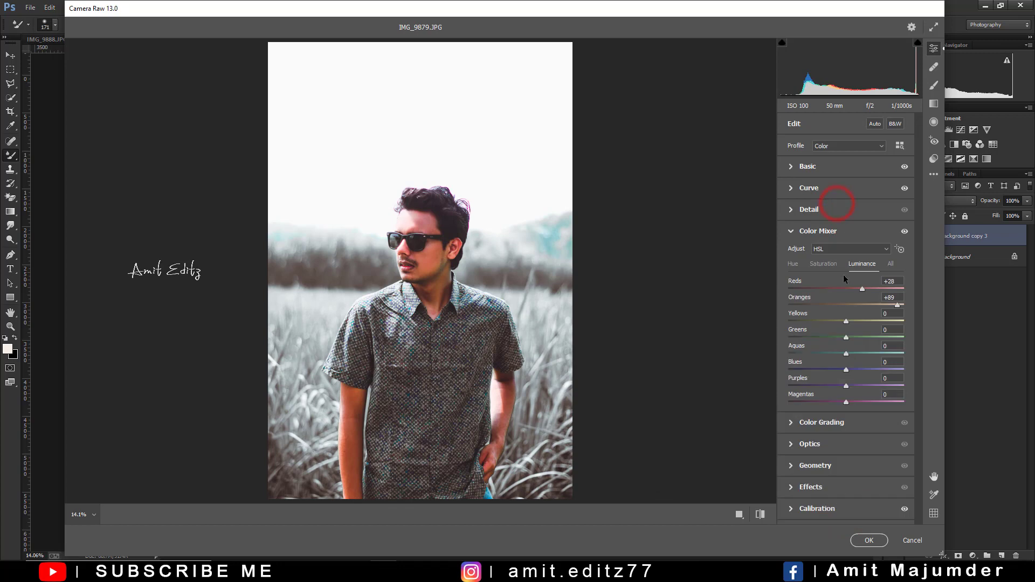
click(830, 264)
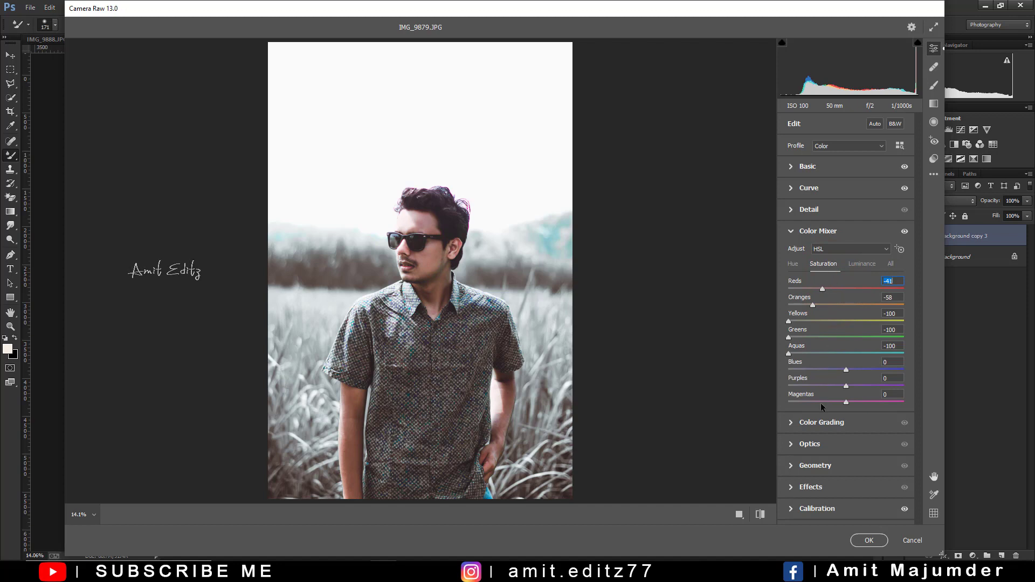
click(824, 424)
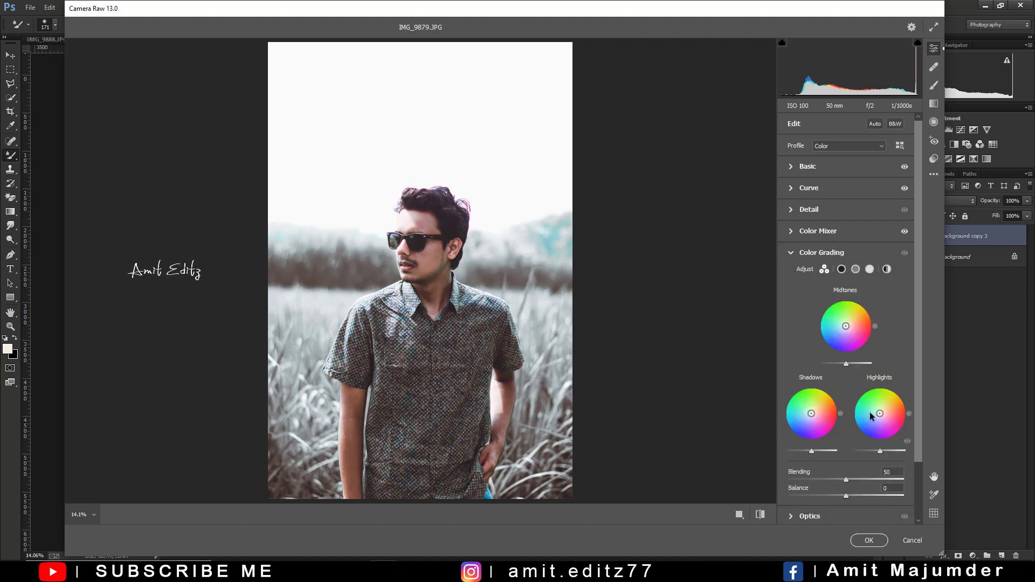
Tint highlights toward yellow, shadows toward blue, and midtones toward warm orange
drag(882, 413, 882, 407)
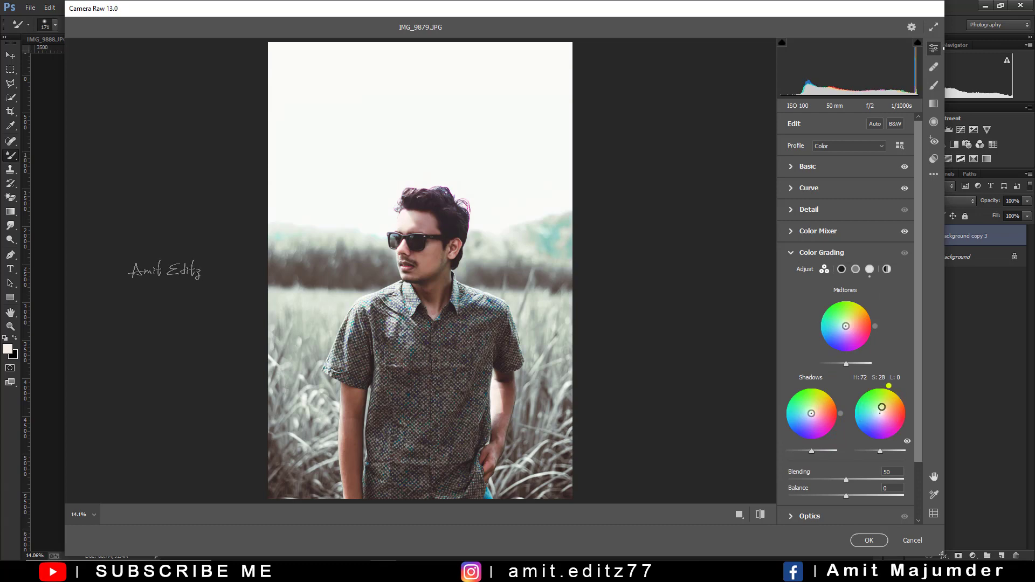
mouse_move(882, 407)
mouse_down()
mouse_move(876, 419)
mouse_move(882, 409)
mouse_up()
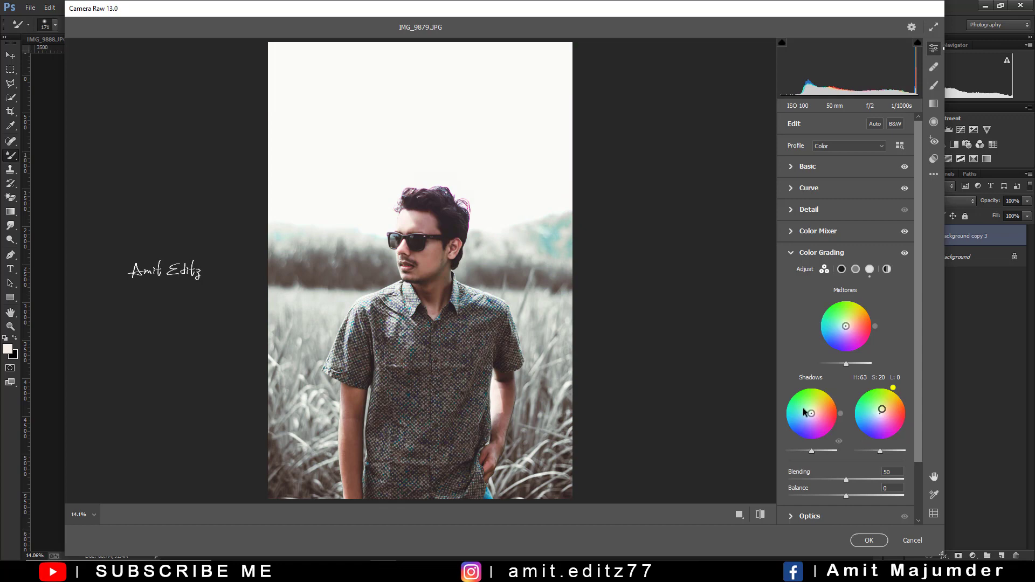
drag(812, 414, 809, 411)
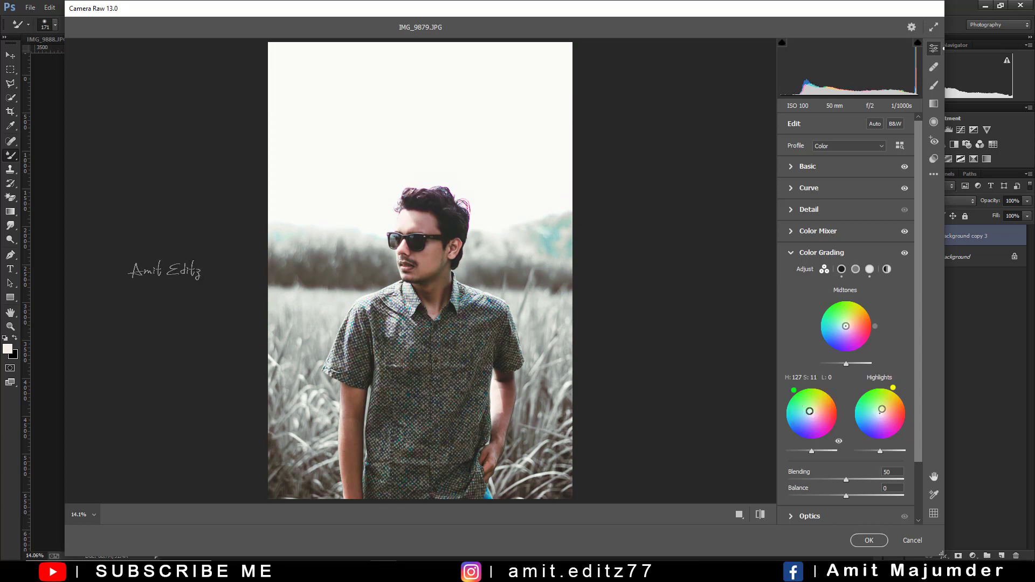
mouse_move(810, 411)
mouse_down()
mouse_move(820, 411)
mouse_move(807, 415)
mouse_up()
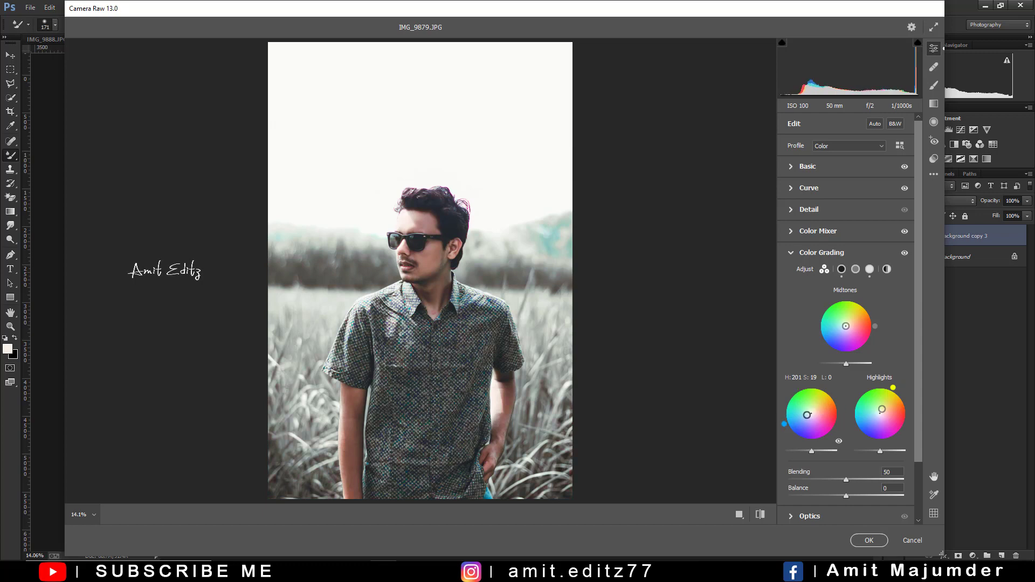
drag(846, 330, 853, 319)
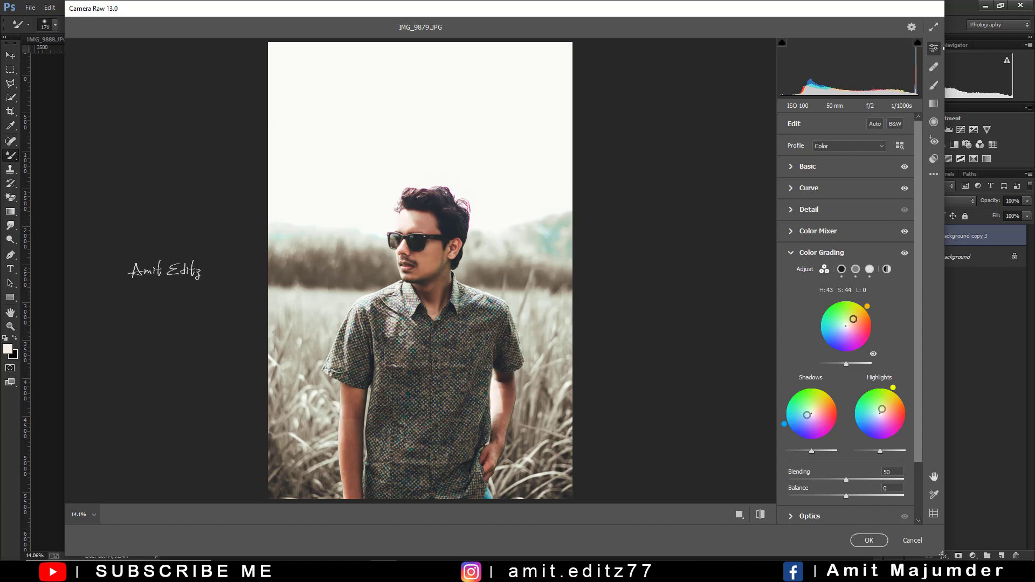
drag(854, 319, 848, 323)
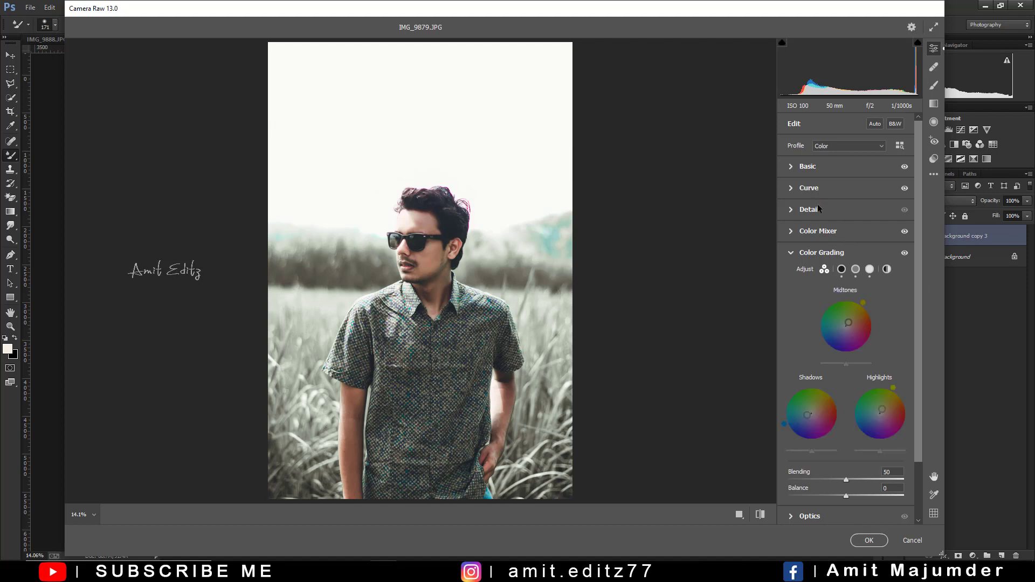
Set Purples and Magentas saturation to -100 in the Color Mixer
click(820, 231)
drag(845, 386, 789, 386)
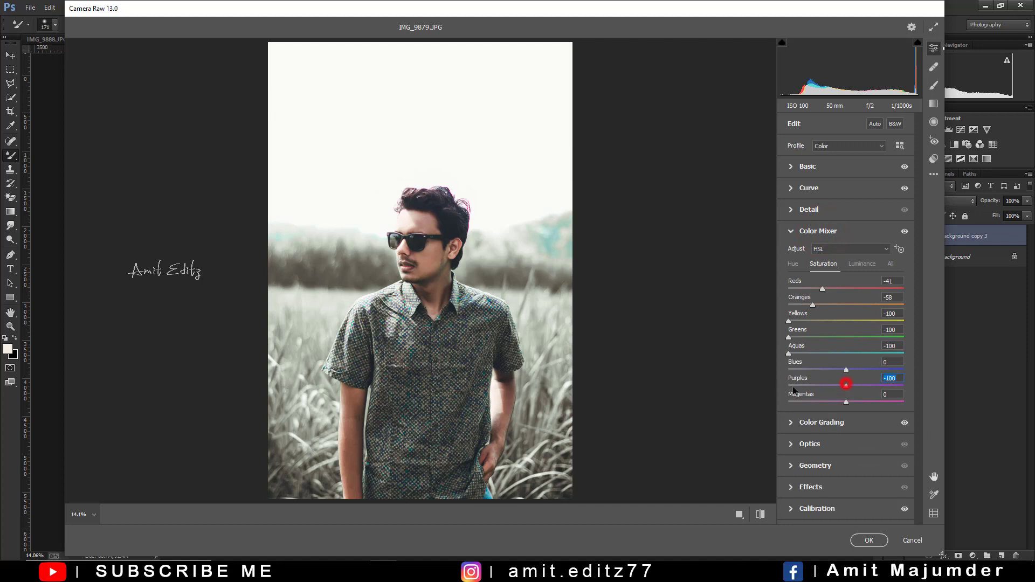
drag(846, 401, 792, 402)
Add a vignette with Vignetting -22, Midpoint 44 and Roundness -7
click(838, 487)
drag(846, 365, 833, 364)
click(846, 402)
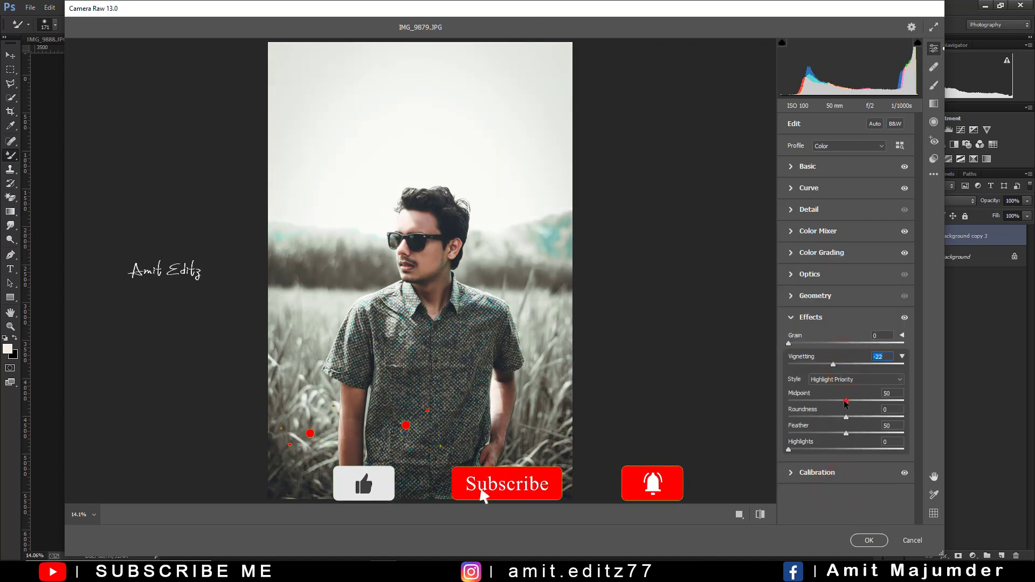
drag(845, 404, 843, 417)
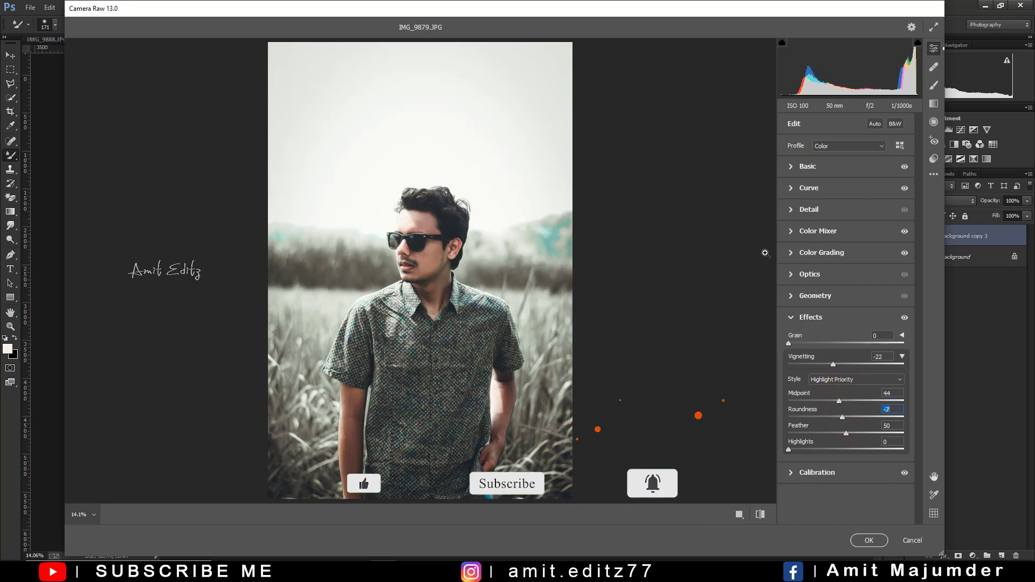
Set Blues saturation to -100, Sharpening to 30, and check the Point Curve
click(836, 231)
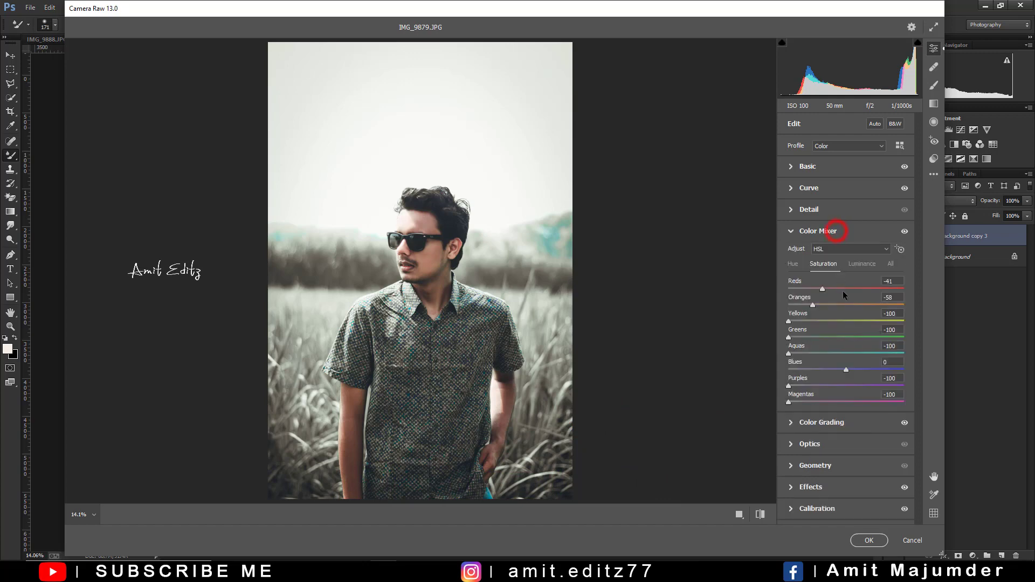
drag(850, 369, 754, 373)
click(814, 211)
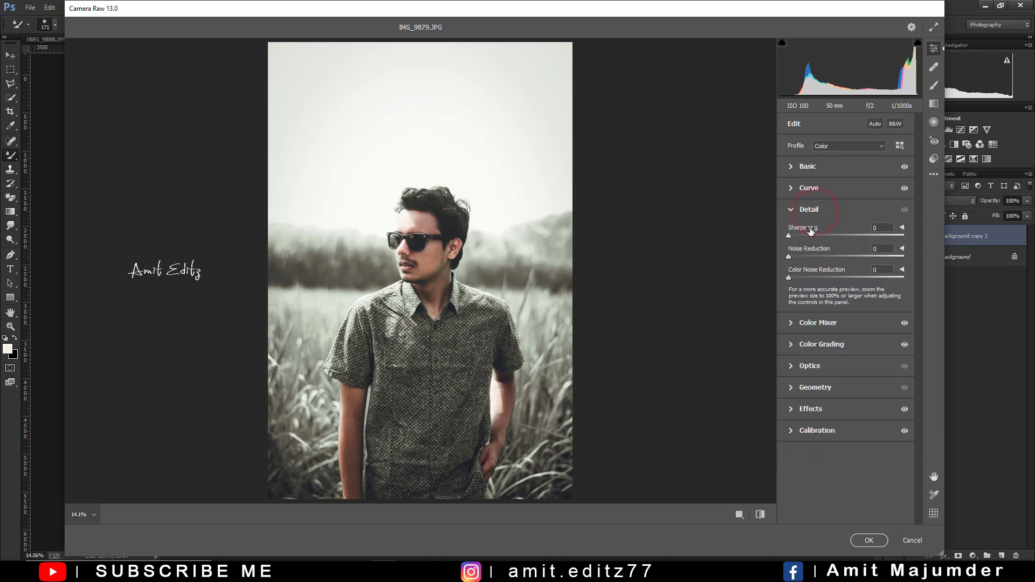
drag(796, 234, 811, 236)
click(818, 189)
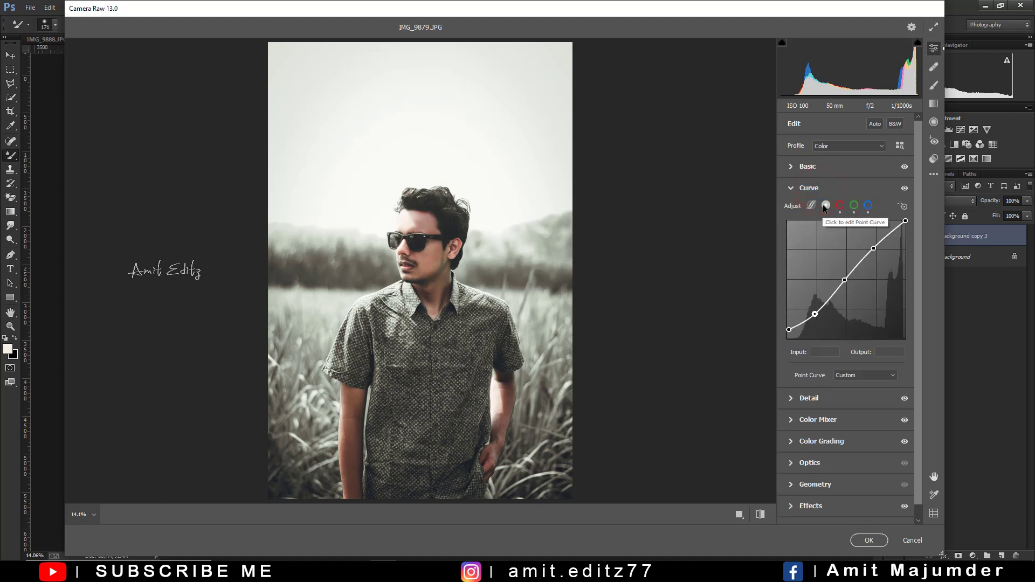
click(824, 205)
Set the Global colour grade to Hue 192, Saturation 9 and Luminance -43
click(837, 441)
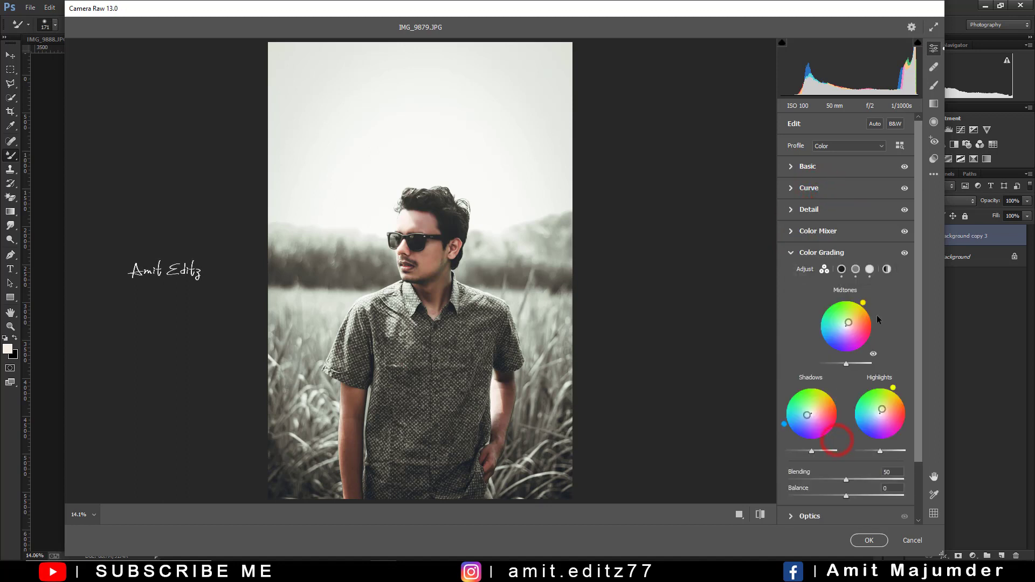
click(887, 269)
mouse_move(846, 349)
mouse_down()
mouse_move(855, 340)
mouse_move(833, 359)
mouse_move(838, 350)
mouse_up()
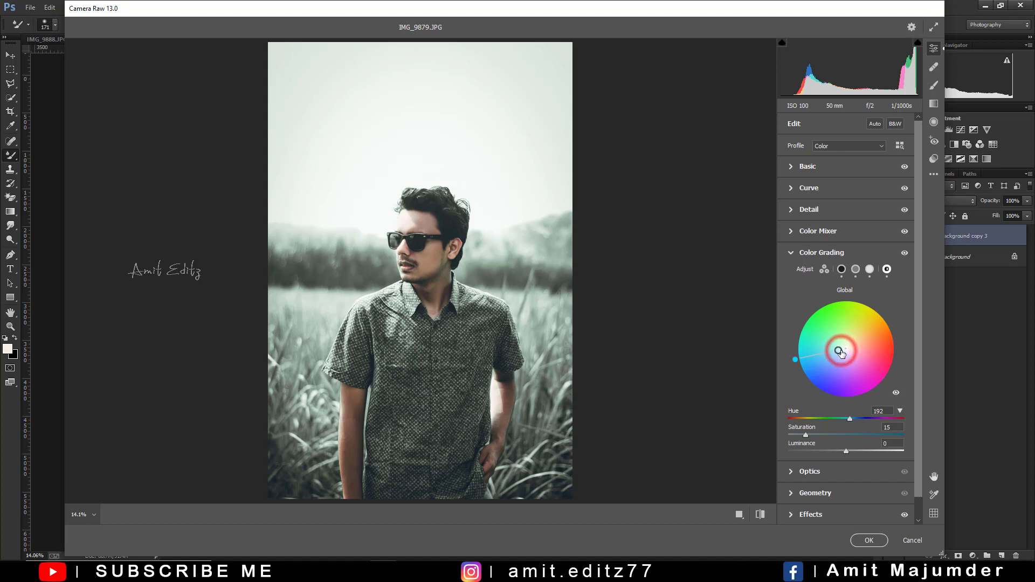
drag(832, 437, 762, 441)
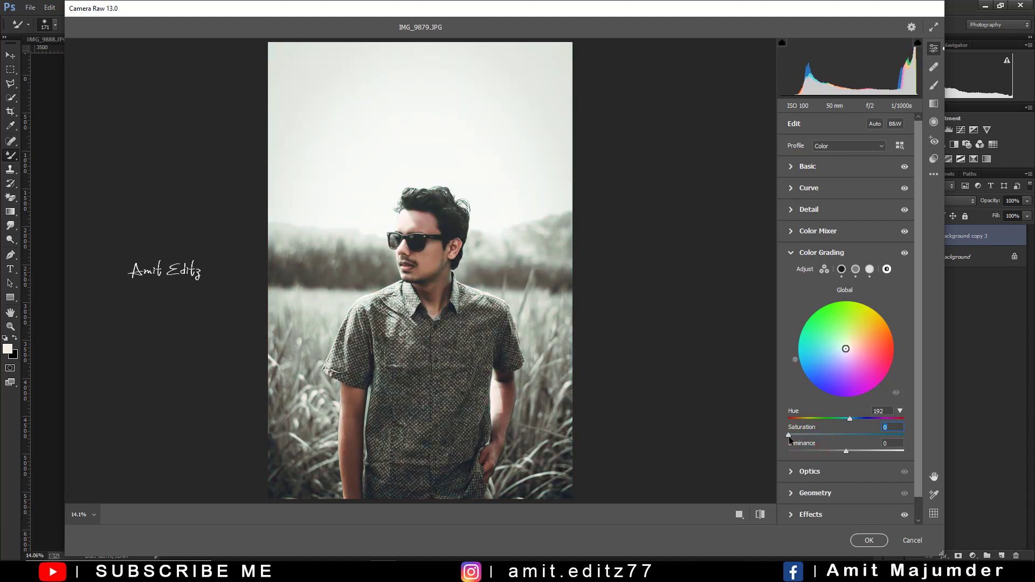
drag(797, 437, 800, 439)
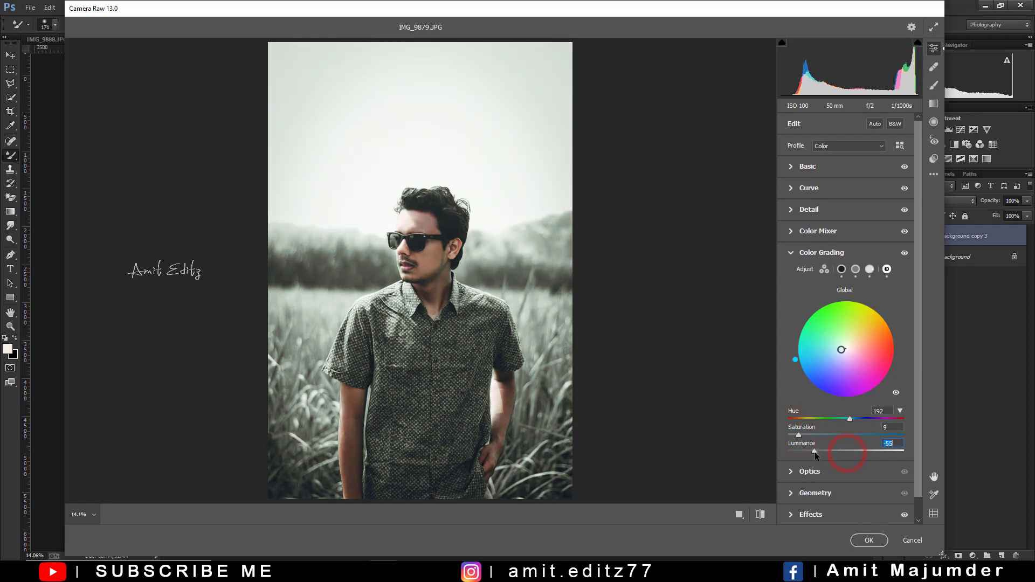
mouse_move(814, 452)
mouse_down()
mouse_move(800, 451)
mouse_move(822, 452)
mouse_up()
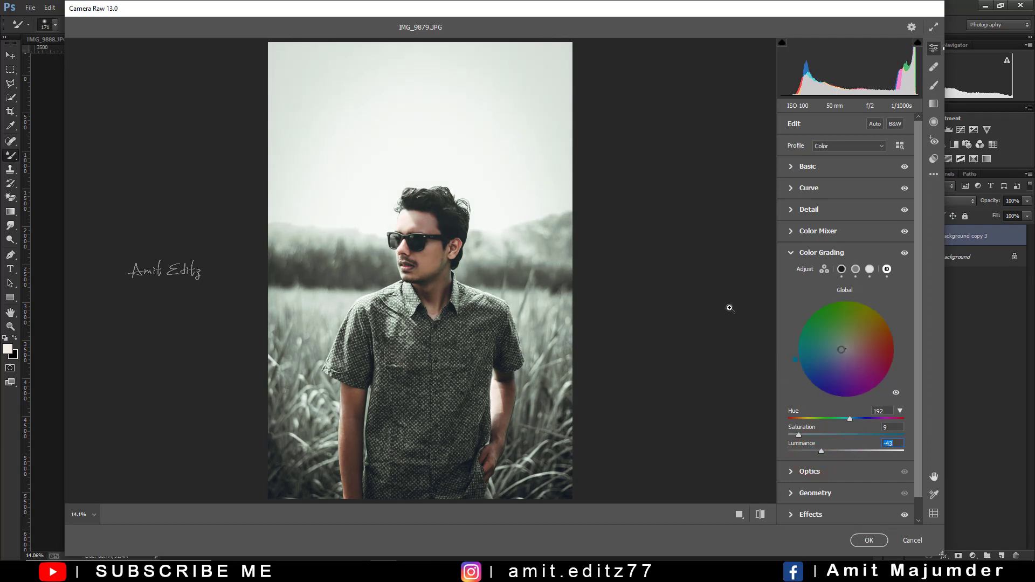
Save the settings as an .xmp preset named 'instagram p' on the Desktop
click(934, 174)
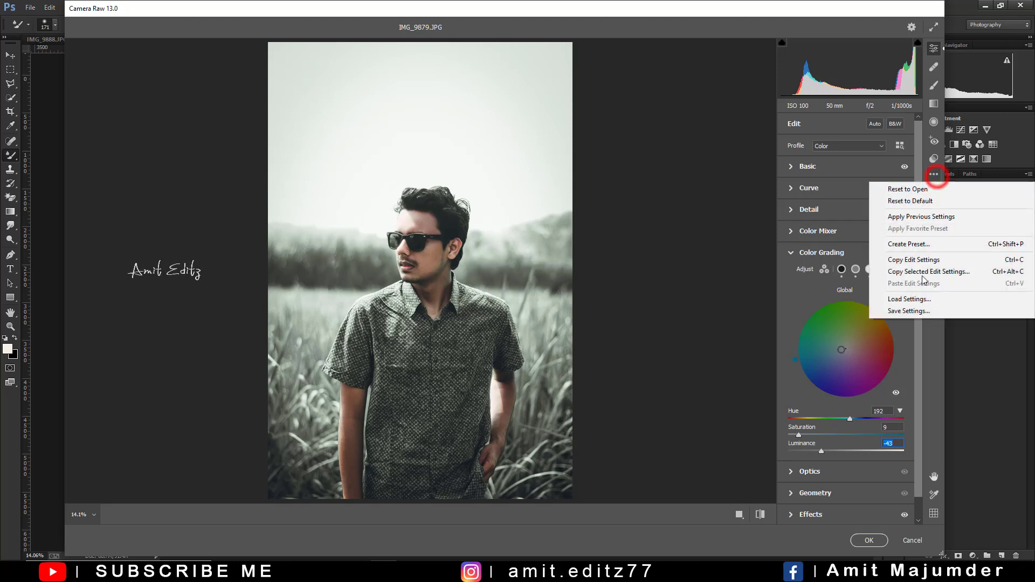
click(920, 311)
click(637, 106)
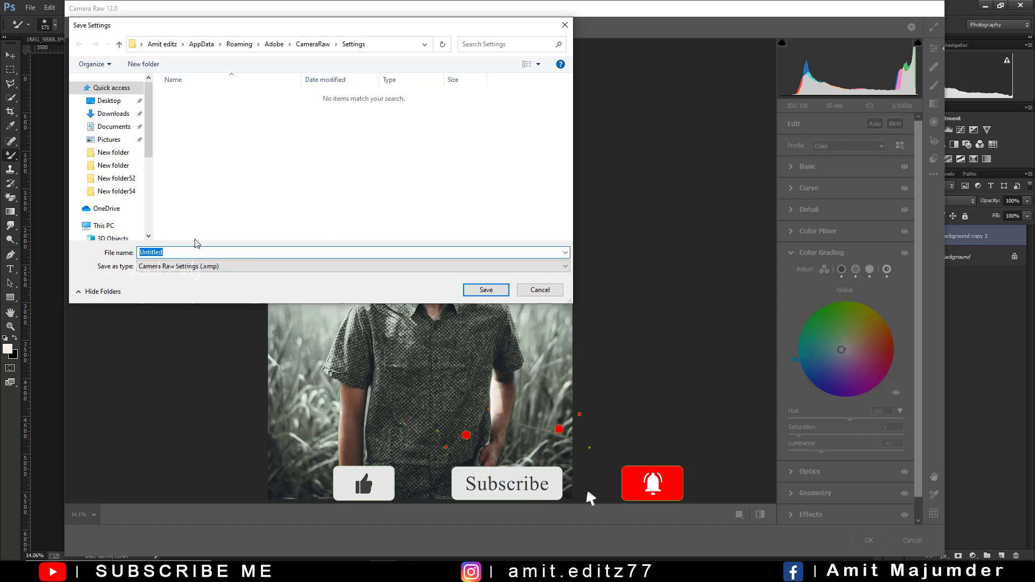
text(instagram)
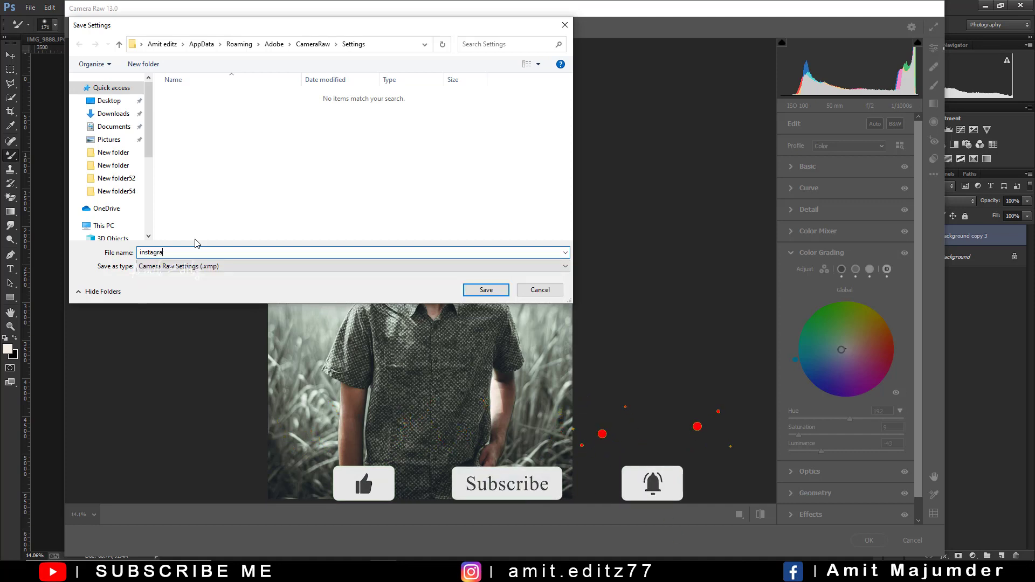
text( photo editng preset amit editz)
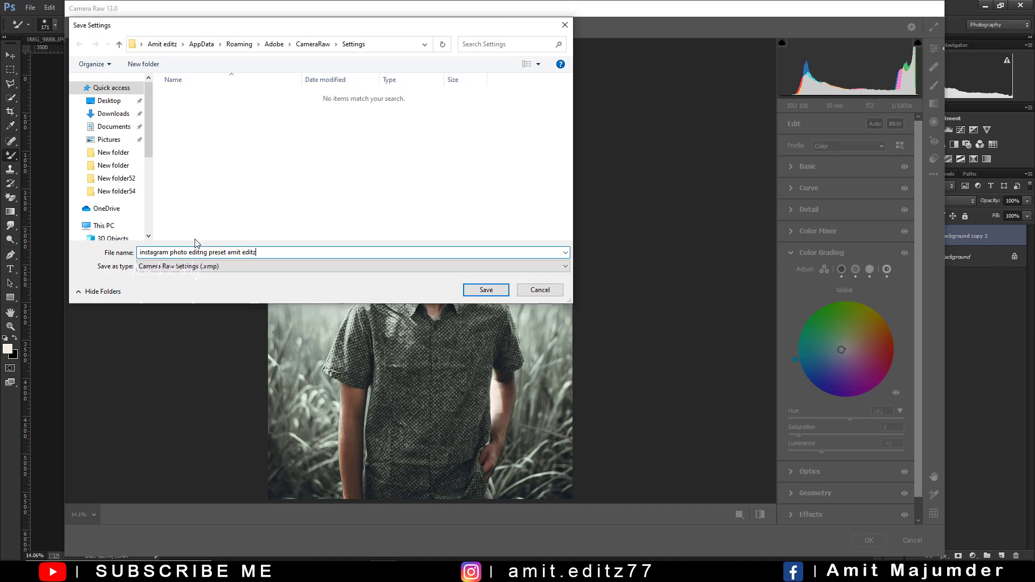
click(93, 100)
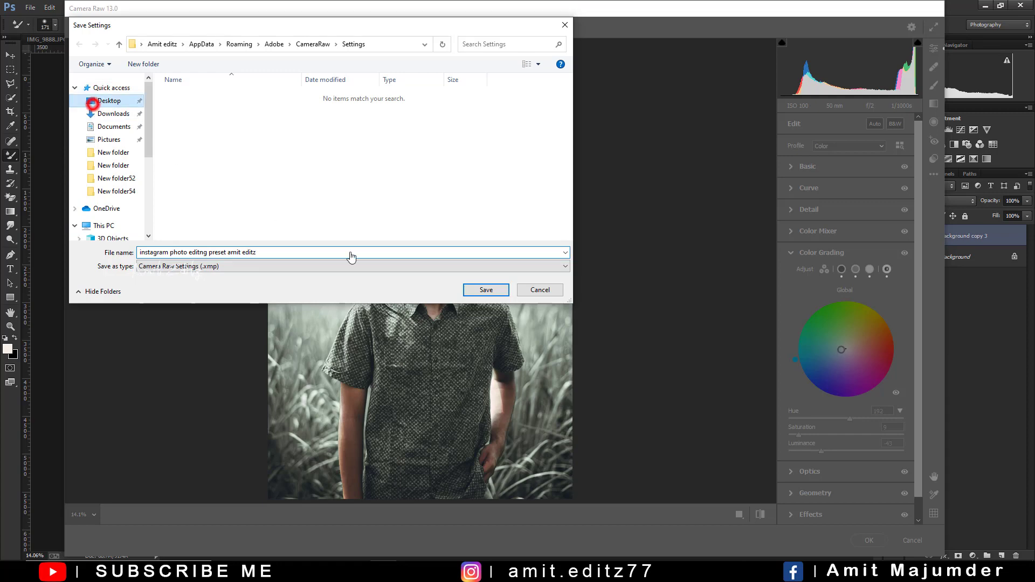
click(480, 292)
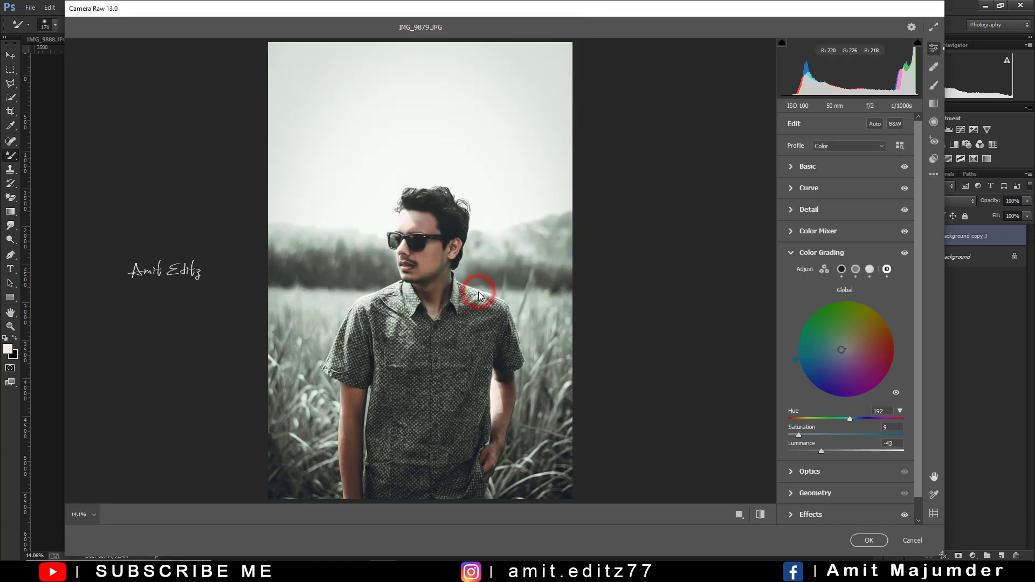
Compare the graded IMG_9879 against the original, then apply the Camera Raw grade
click(760, 514)
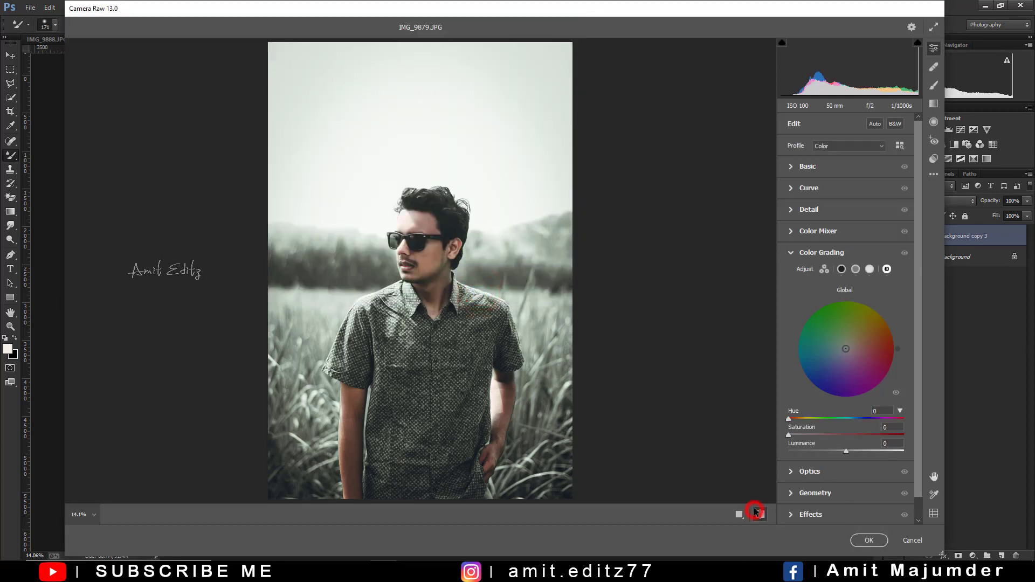
click(757, 513)
click(758, 513)
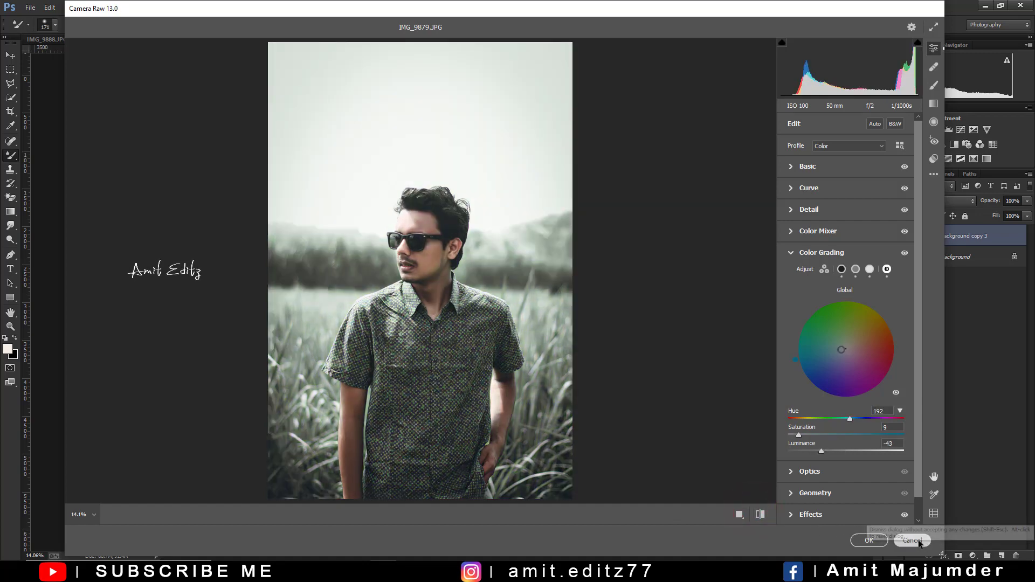
click(865, 540)
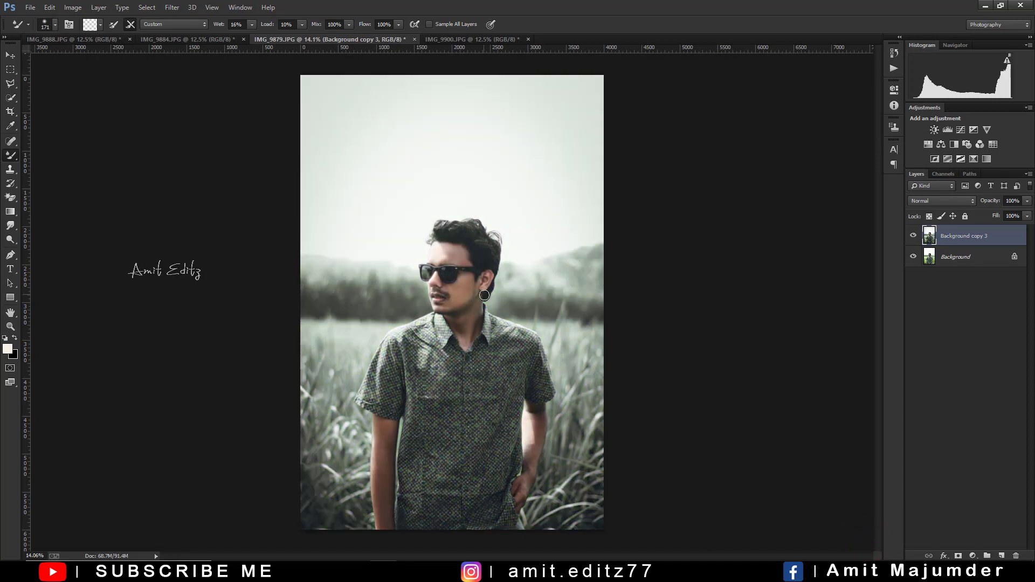
Look over the graded result and bring up the ungraded IMG_9884 photo
scroll(461, 274, up, 2)
scroll(460, 274, up, 2)
scroll(461, 273, down, 2)
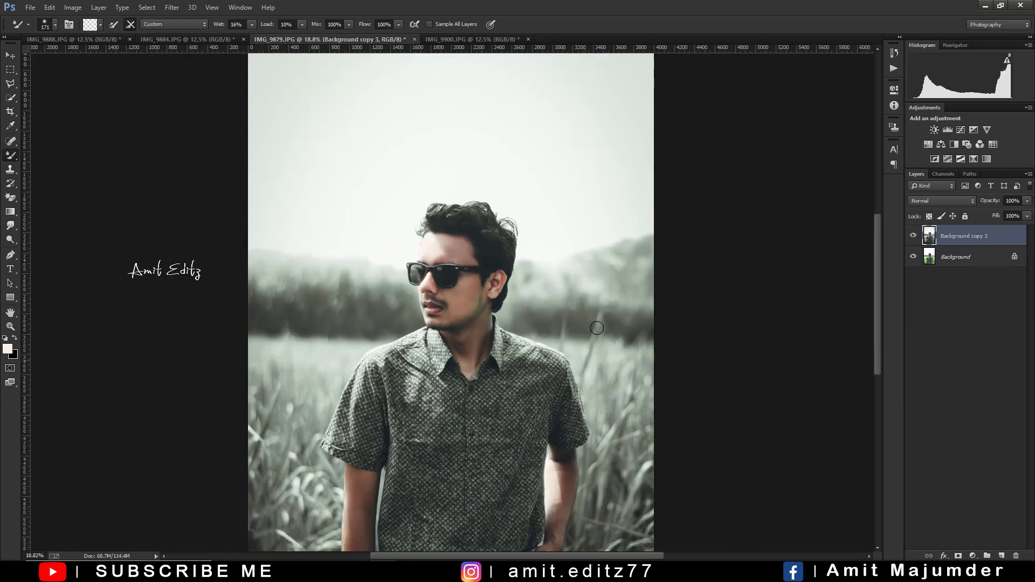
scroll(324, 399, down, 2)
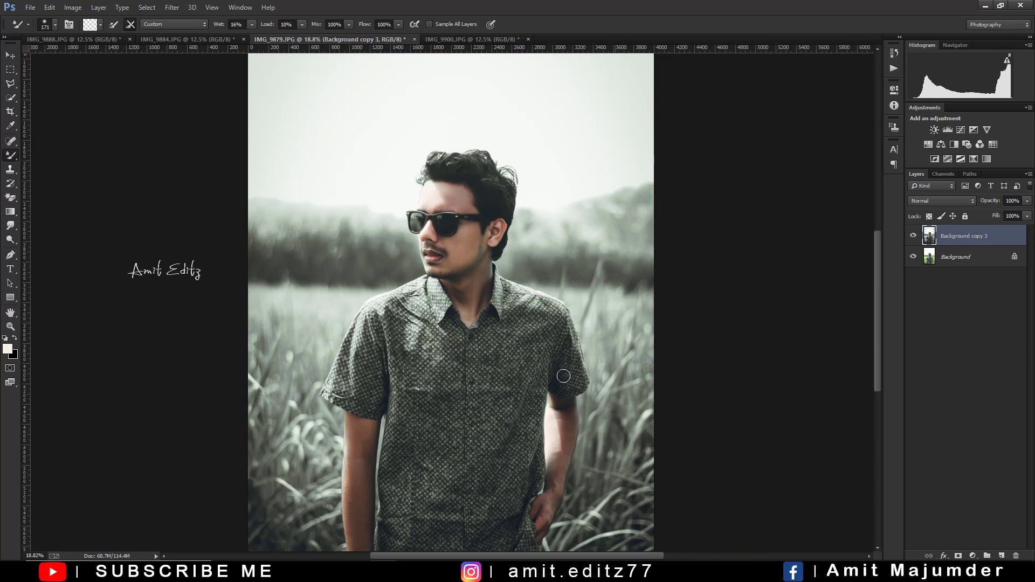
scroll(422, 311, down, 1)
click(205, 39)
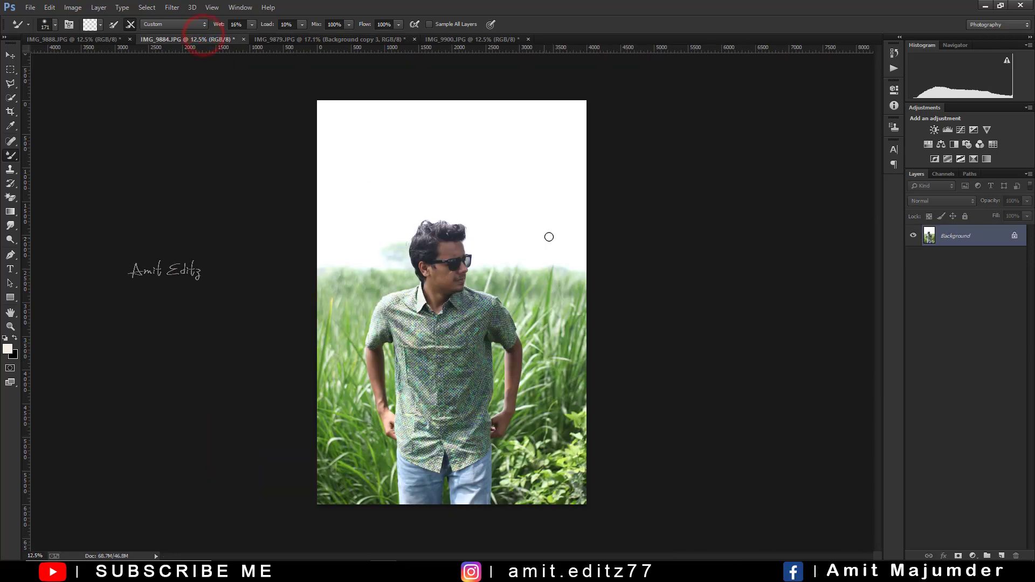
Load the Desktop Instagram XMP preset in Camera Raw onto a Background copy of IMG_9884
drag(963, 236, 965, 407)
drag(1027, 507, 1002, 555)
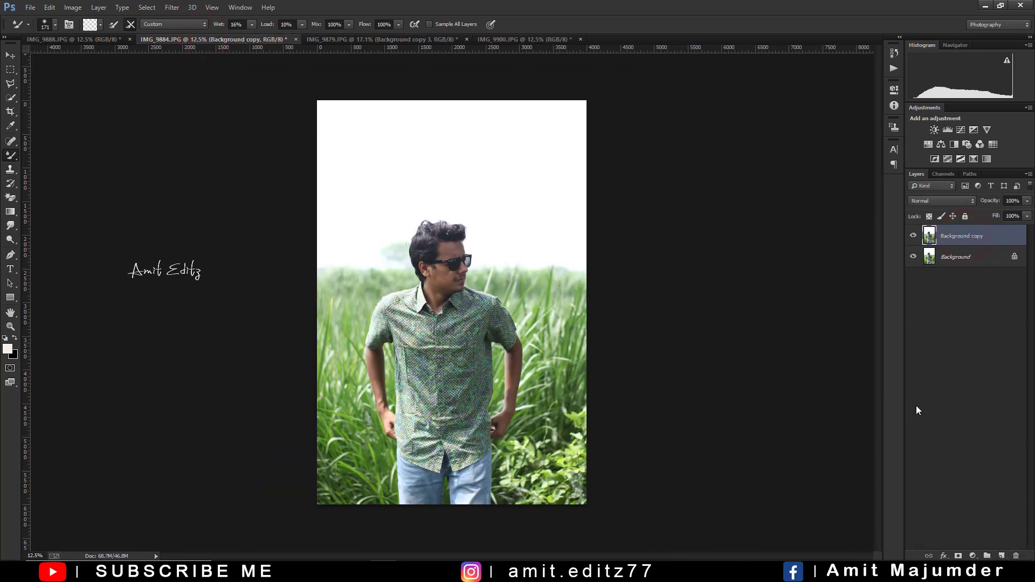
click(172, 7)
click(219, 68)
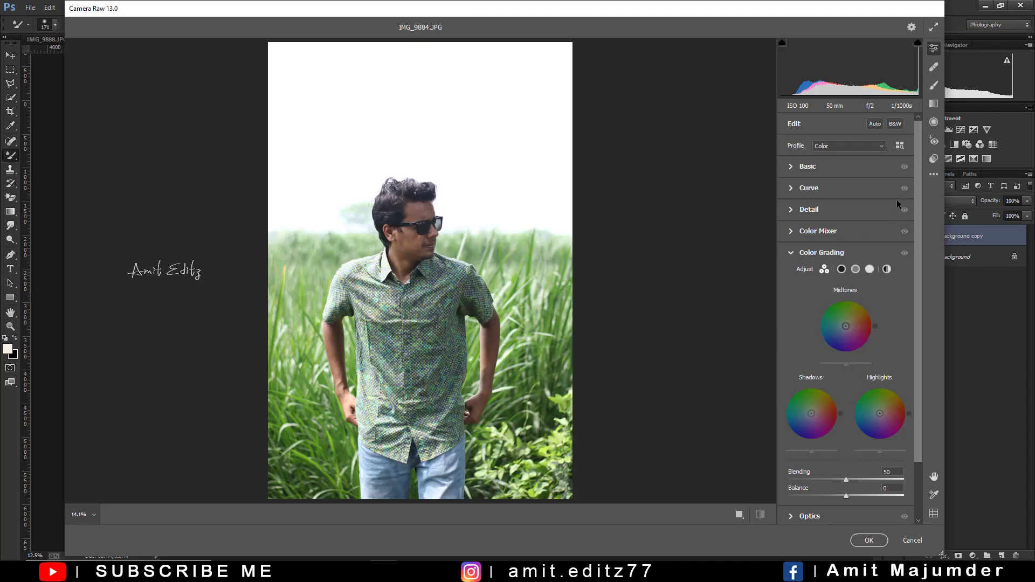
click(928, 175)
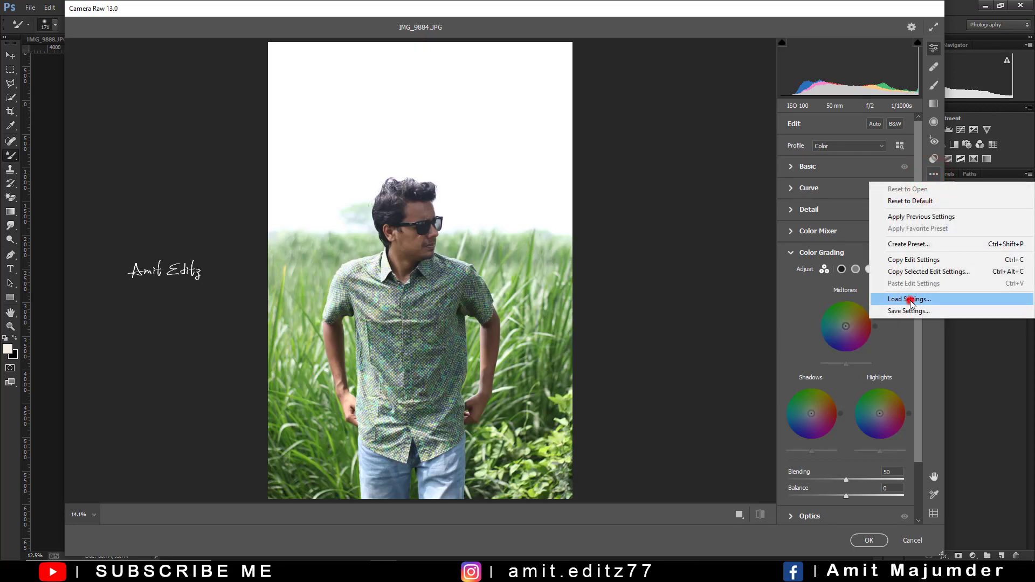
click(910, 299)
click(109, 152)
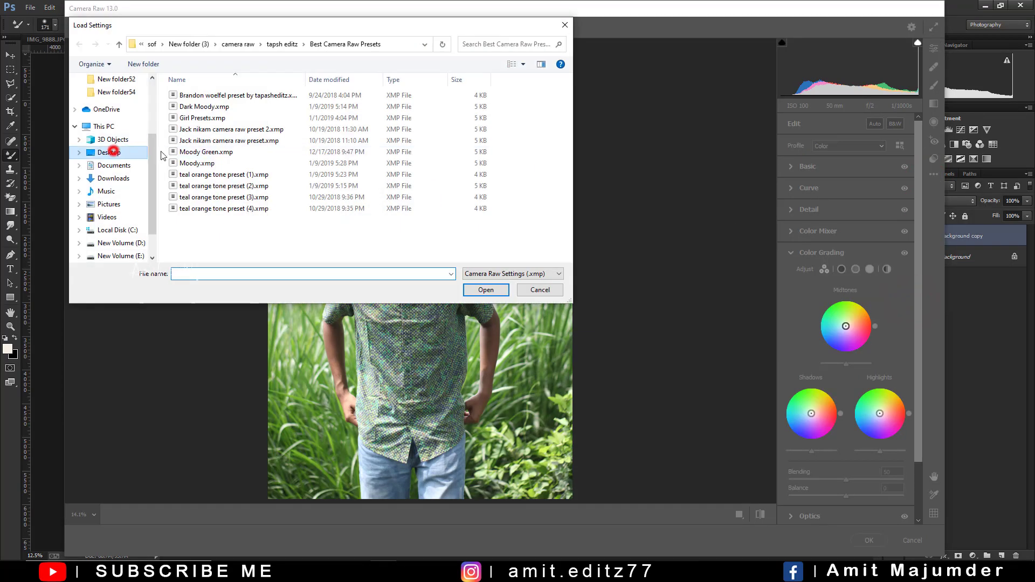
click(436, 121)
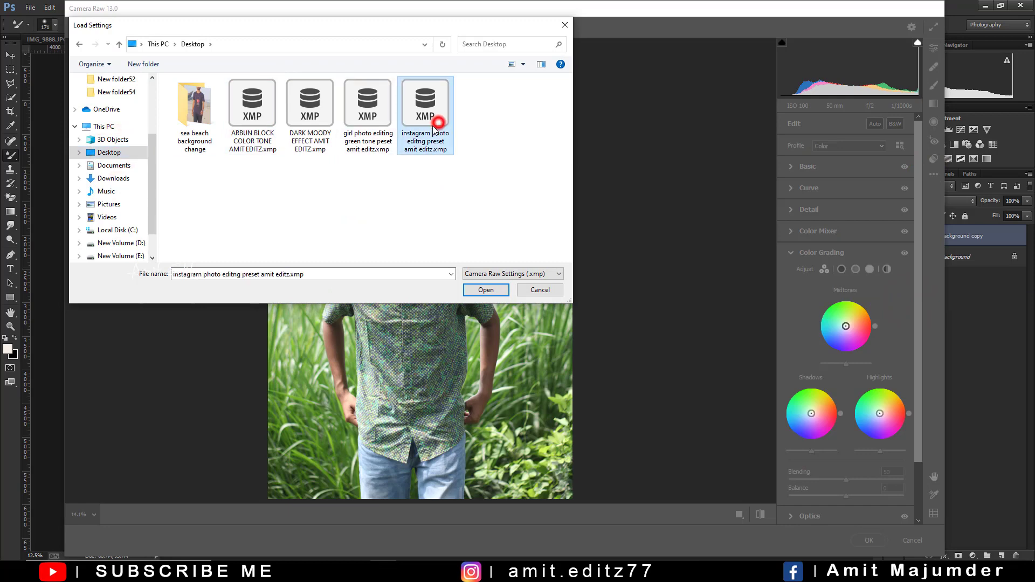
click(480, 290)
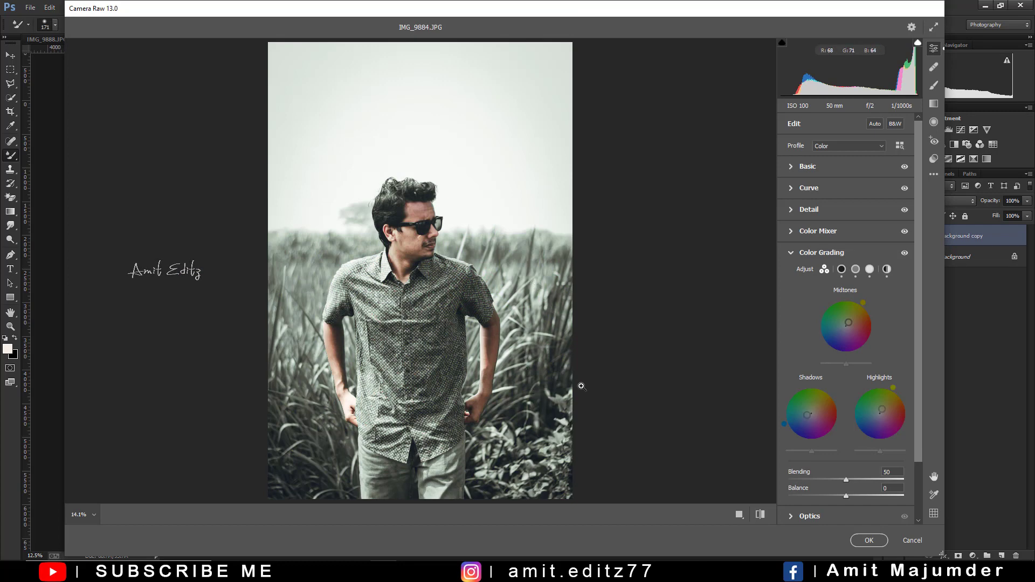
Apply the preset grade, compare it against the original, then bring up IMG_9888
click(865, 540)
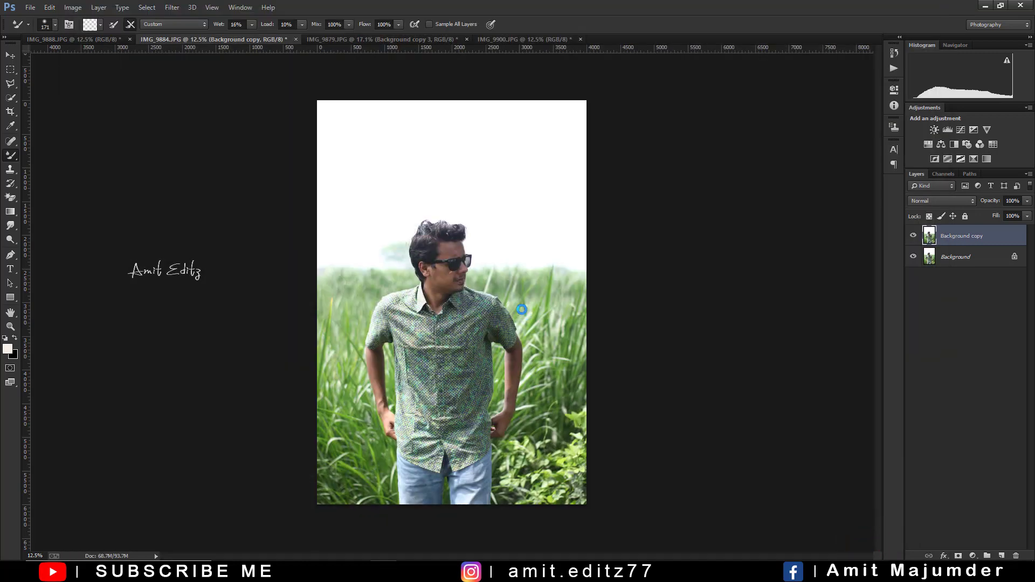
scroll(543, 286, up, 3)
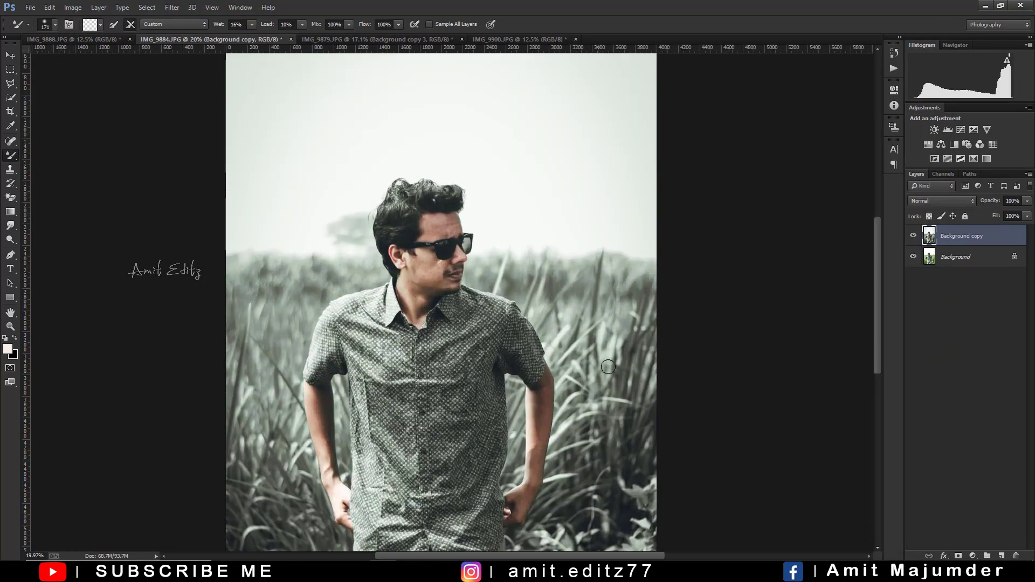
scroll(608, 367, down, 3)
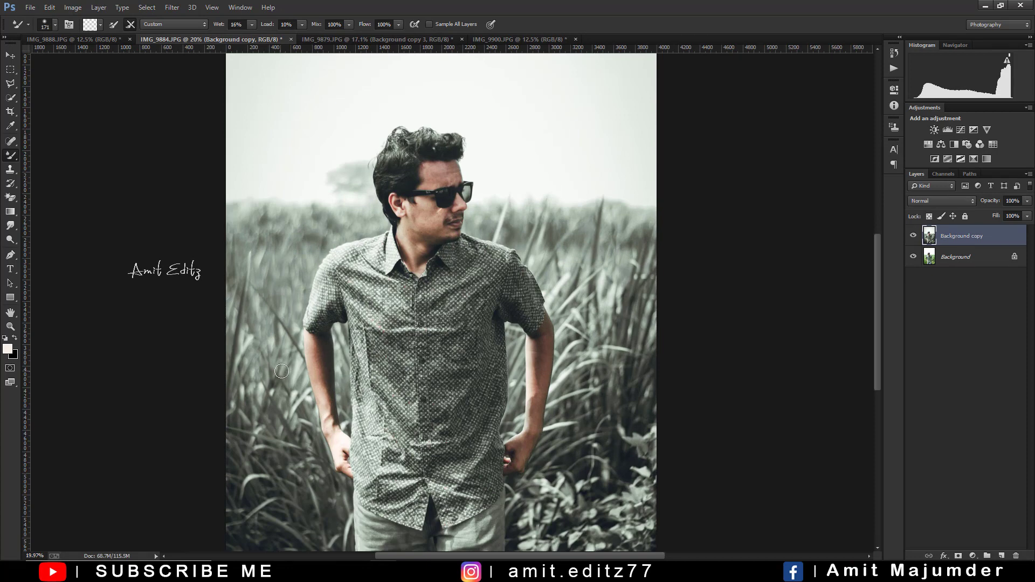
scroll(282, 371, down, 2)
scroll(283, 372, down, 1)
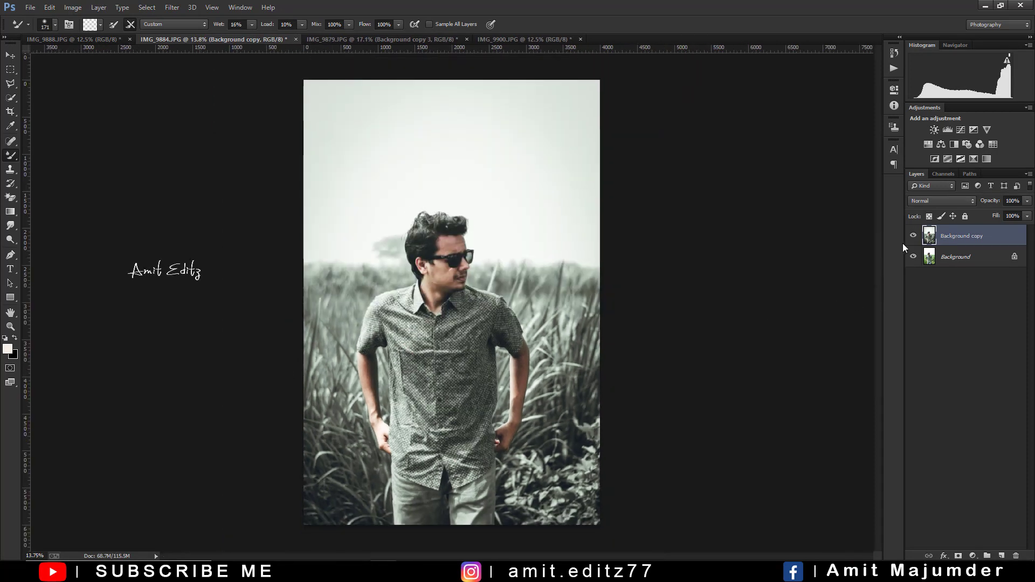
click(912, 237)
click(912, 237)
click(912, 237)
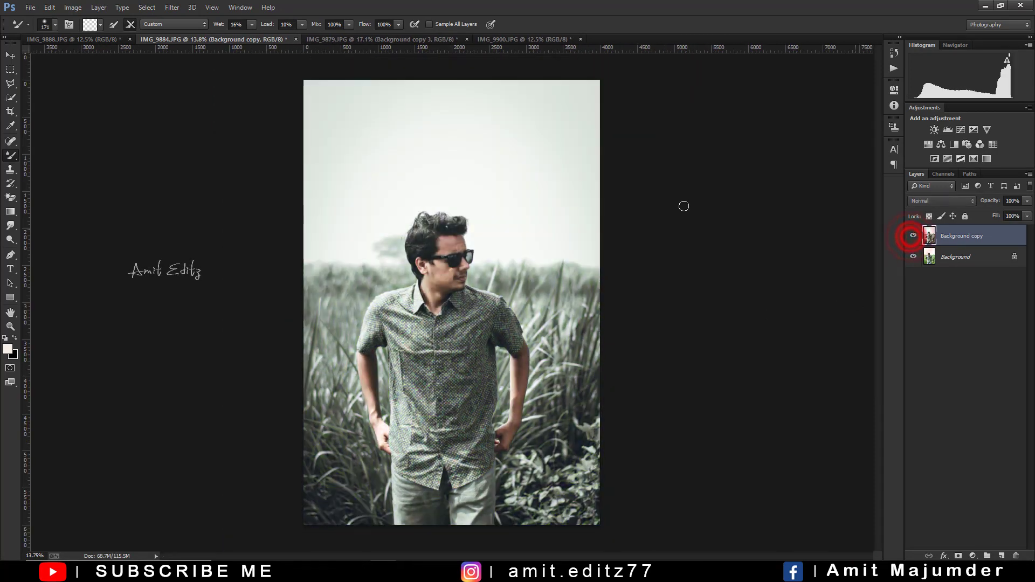
click(94, 40)
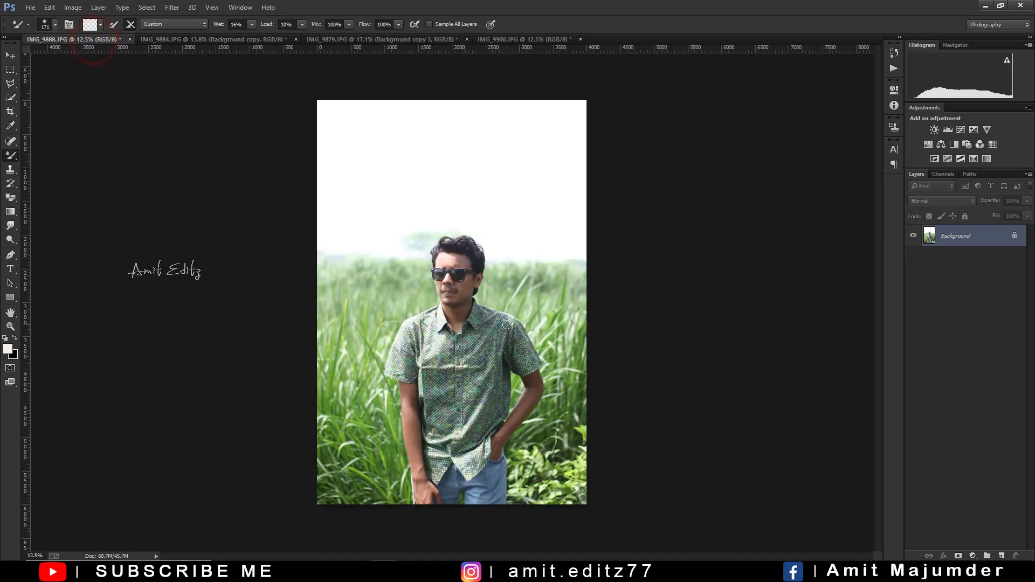
Load the saved Instagram XMP preset in Camera Raw onto a Background copy of IMG_9888
drag(974, 239, 1001, 556)
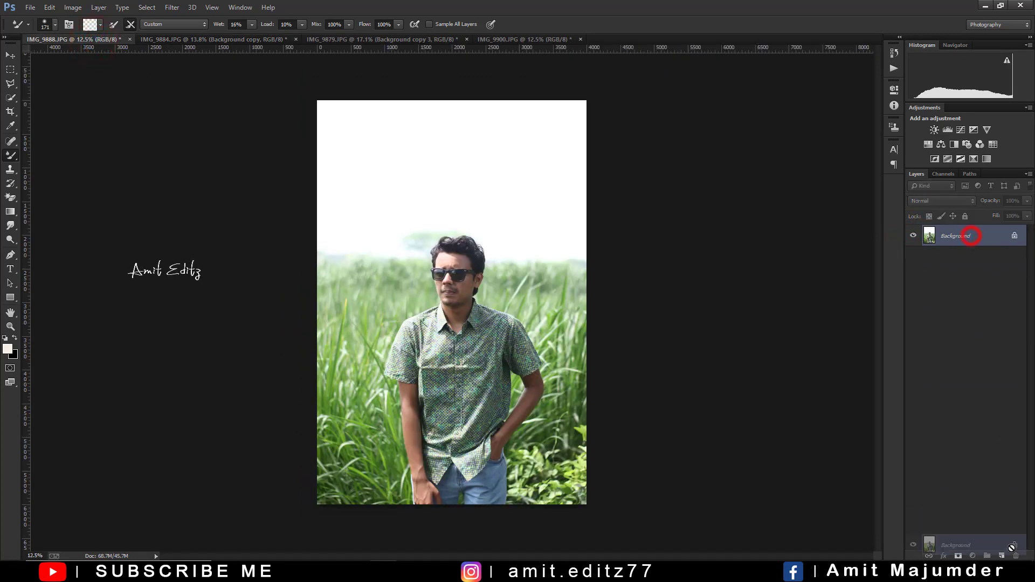
click(173, 8)
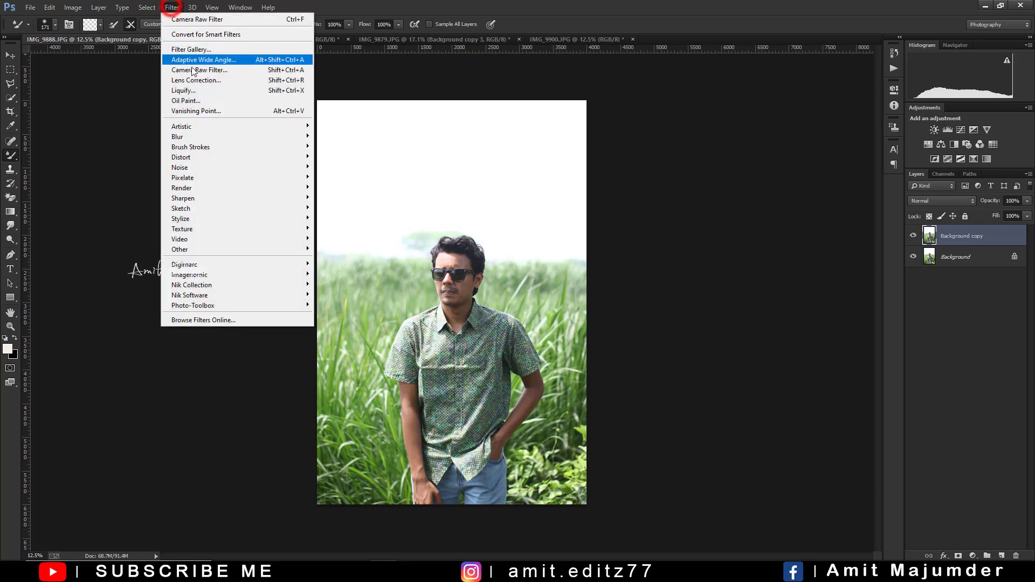
click(196, 61)
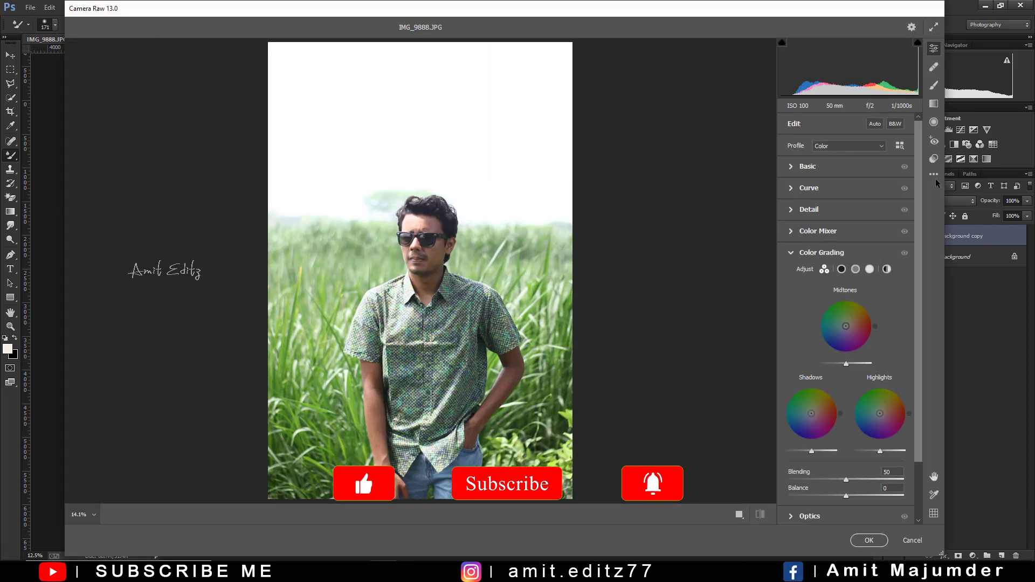
click(934, 174)
click(915, 300)
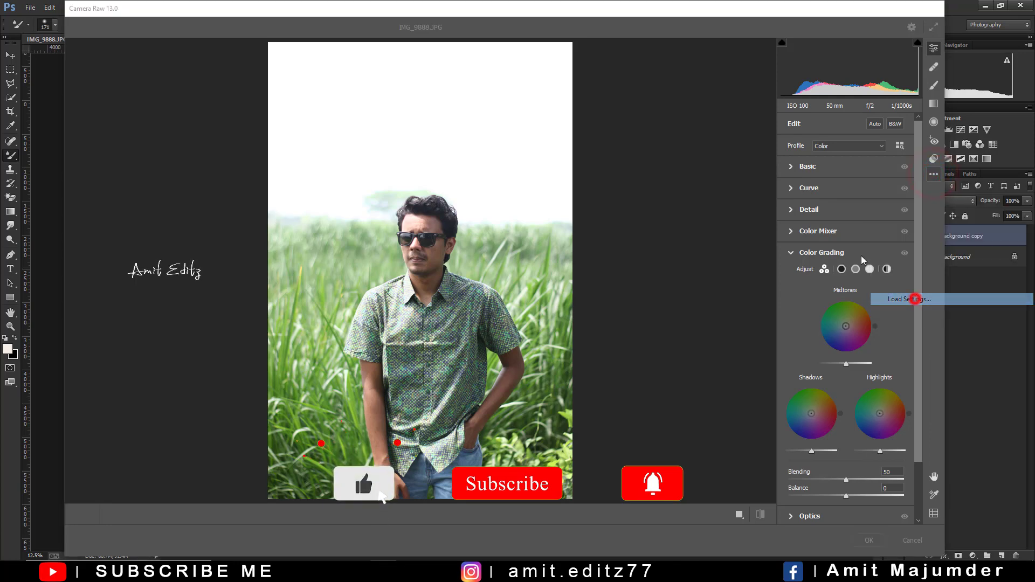
double_click(442, 108)
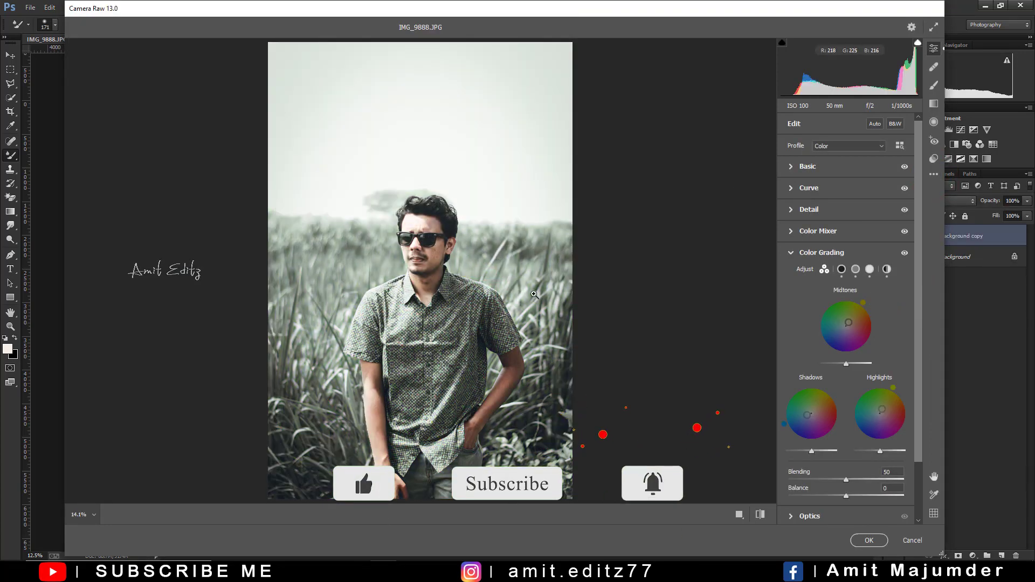
Set Highlights to -86, reduce Contrast, lower Shadows to -13, and apply the grade
click(814, 166)
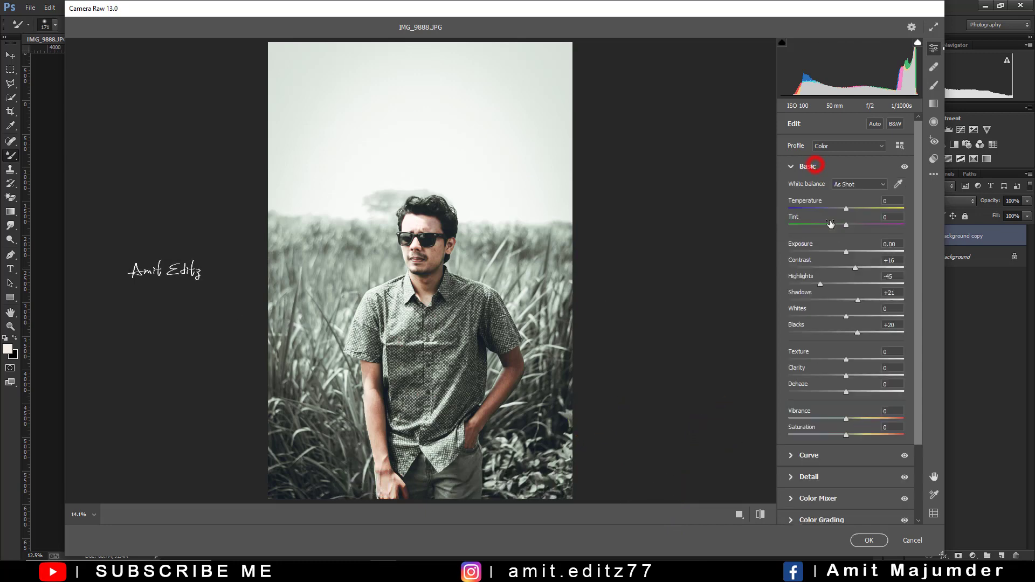
drag(818, 284, 797, 284)
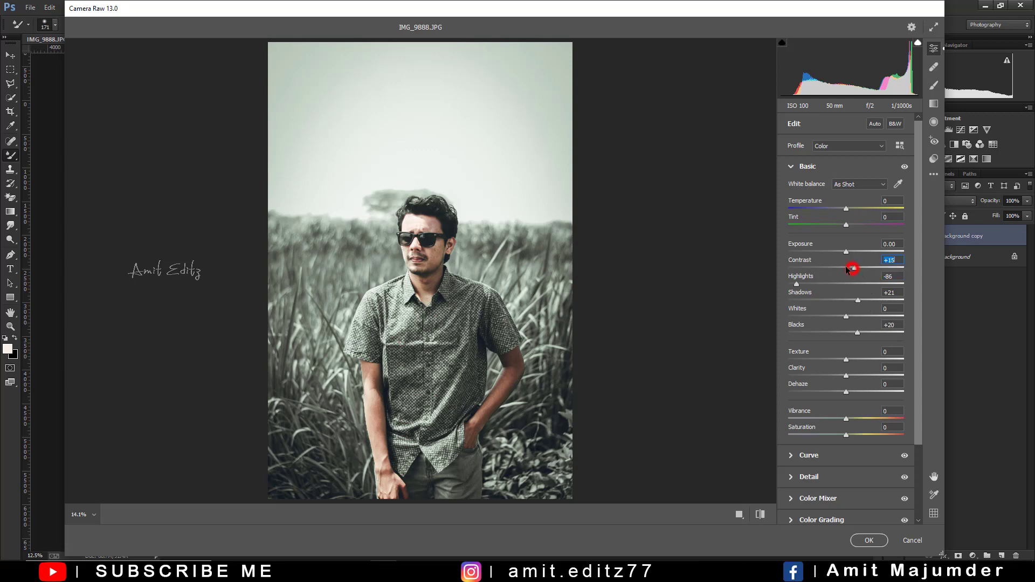
drag(845, 267, 850, 268)
drag(844, 304, 841, 303)
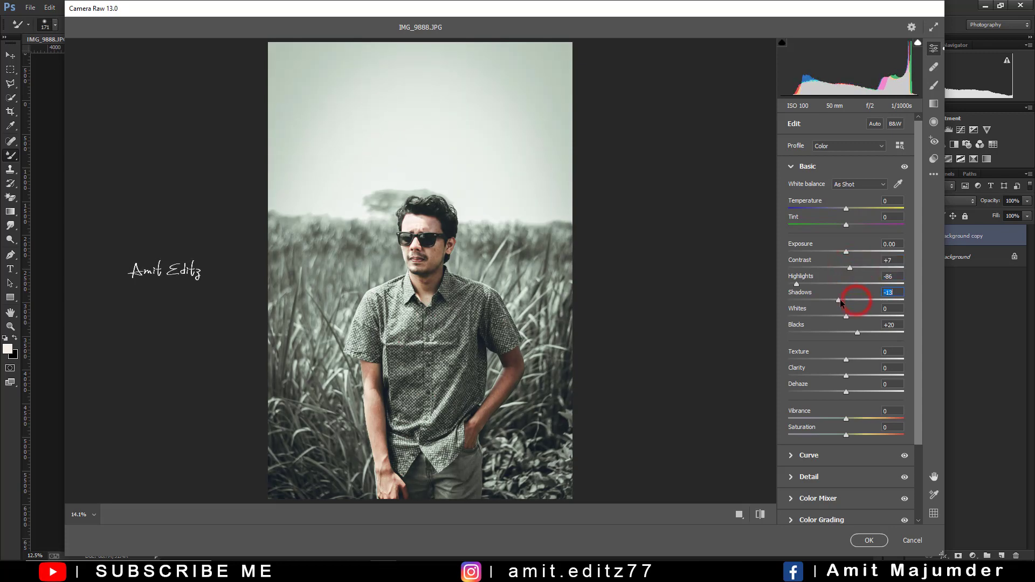
click(863, 541)
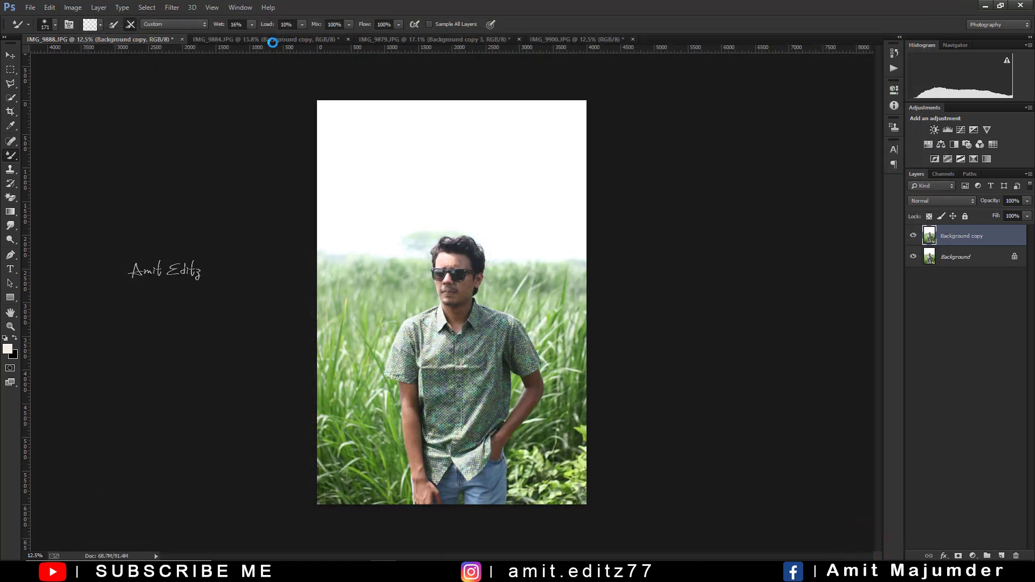
Review the graded IMG_9884 portrait, then the graded IMG_9879 portrait zoomed out
click(272, 40)
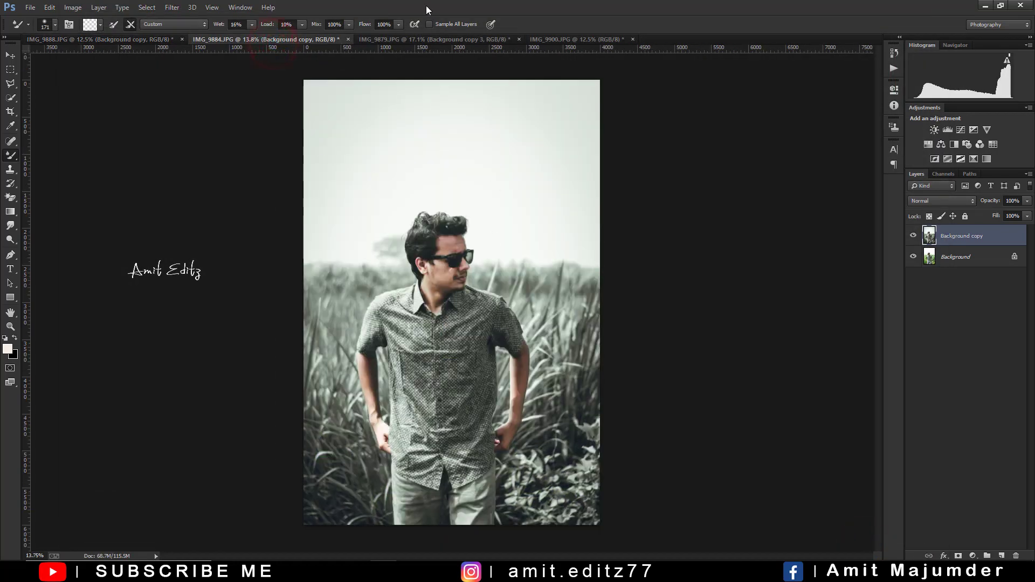
click(395, 39)
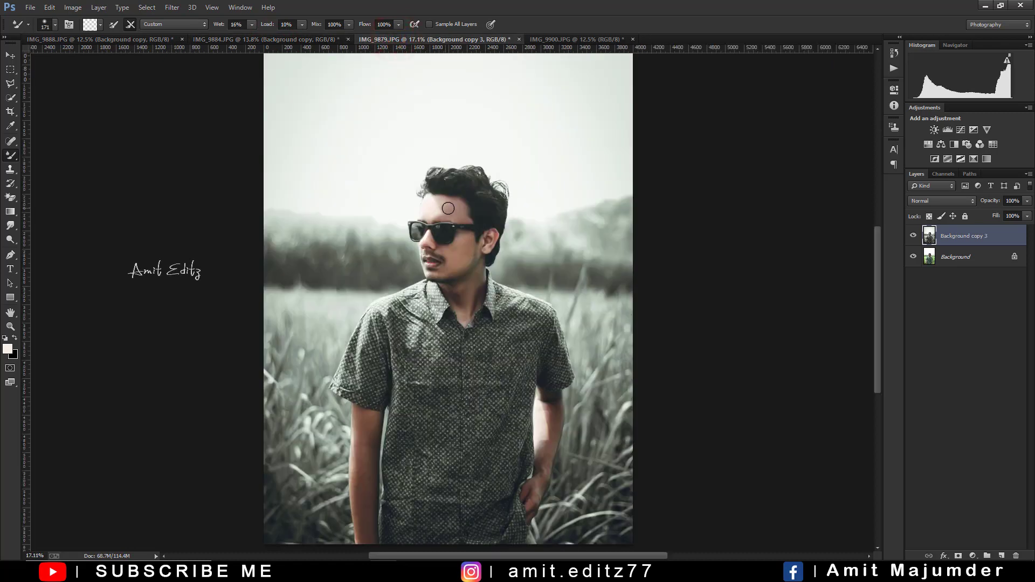
scroll(499, 199, down, 1)
scroll(499, 200, down, 1)
scroll(500, 200, down, 1)
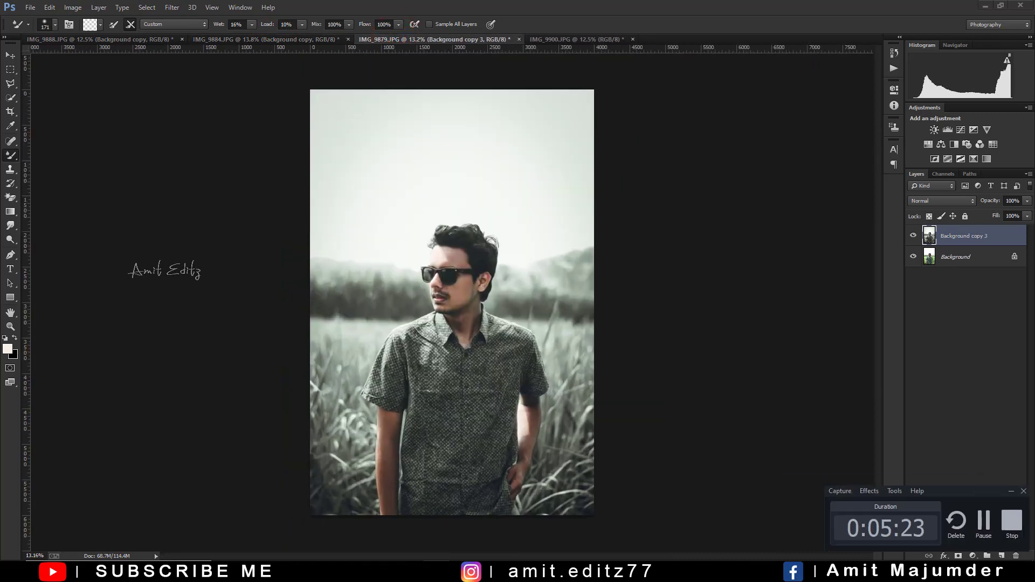